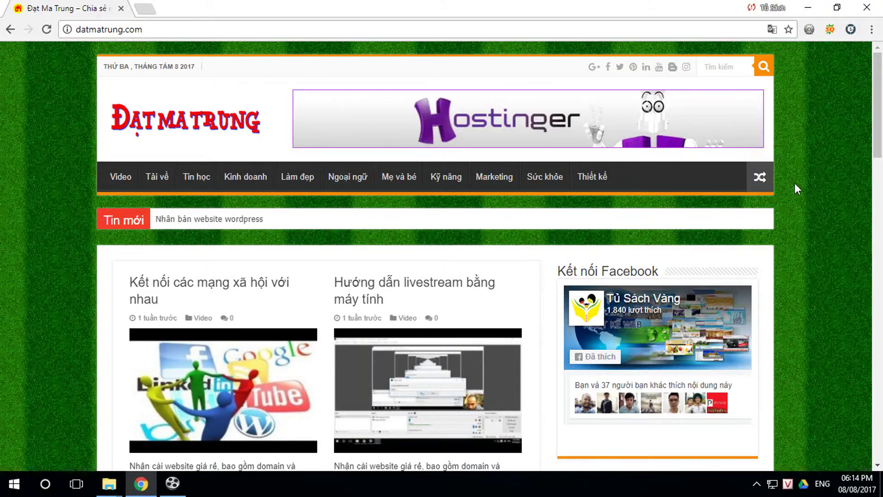
Step: Open the WordPress dashboard at datmatrung.com/wp-admin and bring up the Giao diện theme management page
{"action": "scroll", "coordinate": [801, 186], "scroll_direction": "down", "scroll_amount": 4}
{"action": "scroll", "coordinate": [802, 187], "scroll_direction": "down", "scroll_amount": 15}
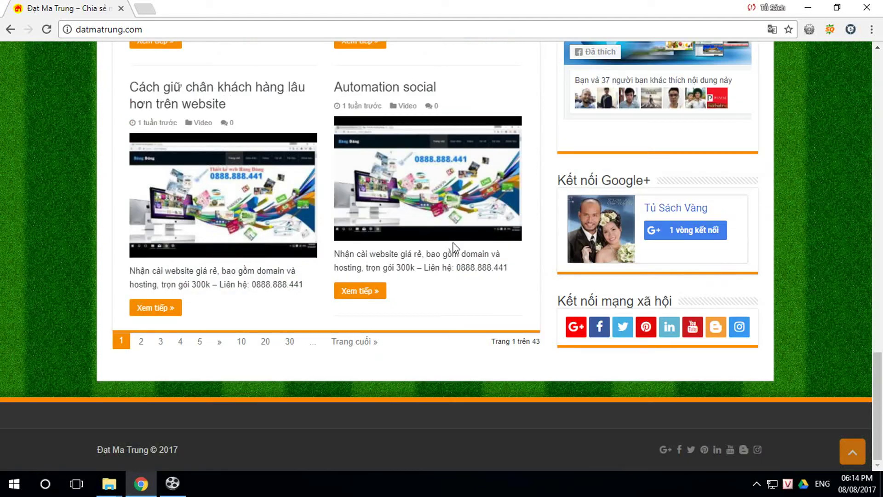
{"action": "scroll", "coordinate": [711, 253], "scroll_direction": "up", "scroll_amount": 20}
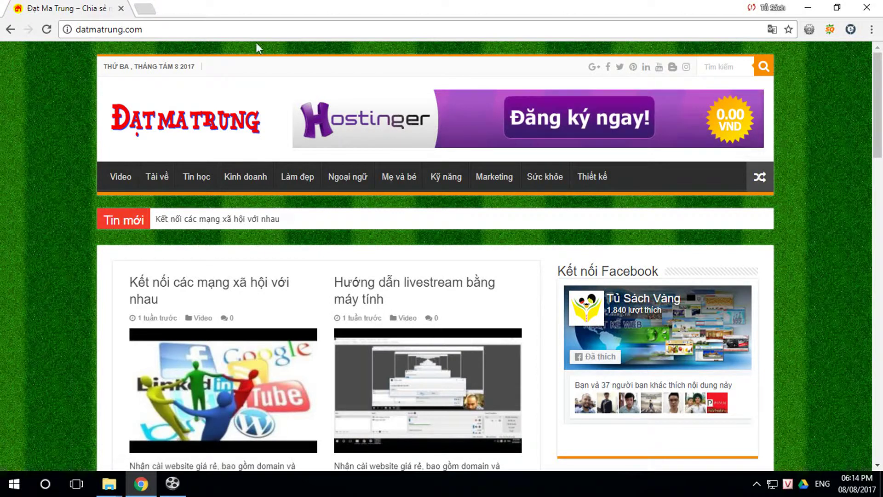
{"action": "left_click", "coordinate": [164, 29]}
{"action": "left_click", "coordinate": [164, 29]}
{"action": "type", "text": "/"}
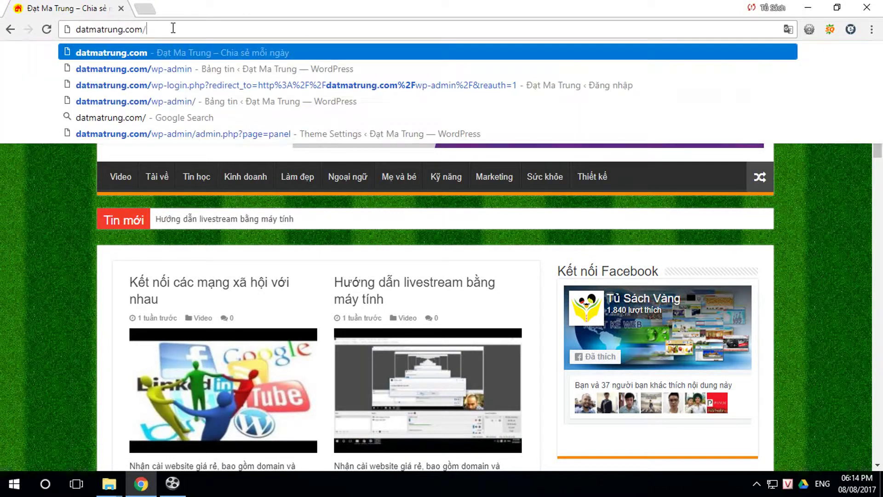
{"action": "left_click", "coordinate": [203, 70]}
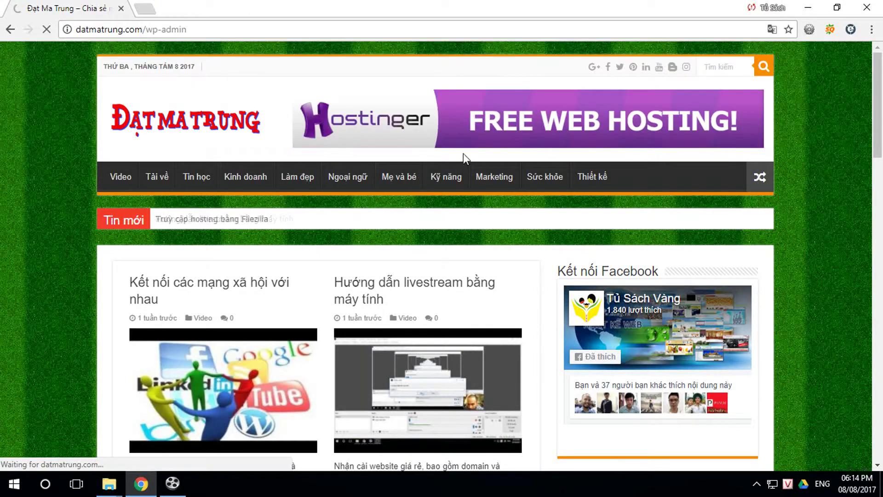
{"action": "left_click", "coordinate": [518, 317]}
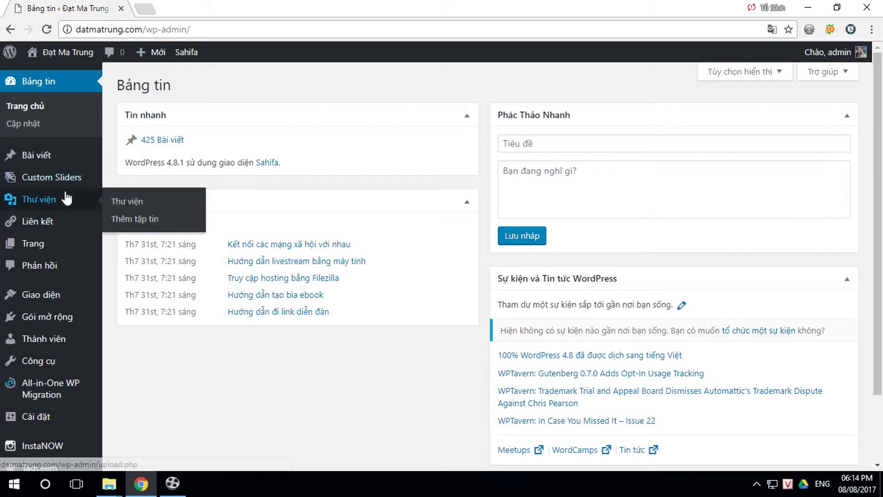
{"action": "mouse_move", "coordinate": [41, 245]}
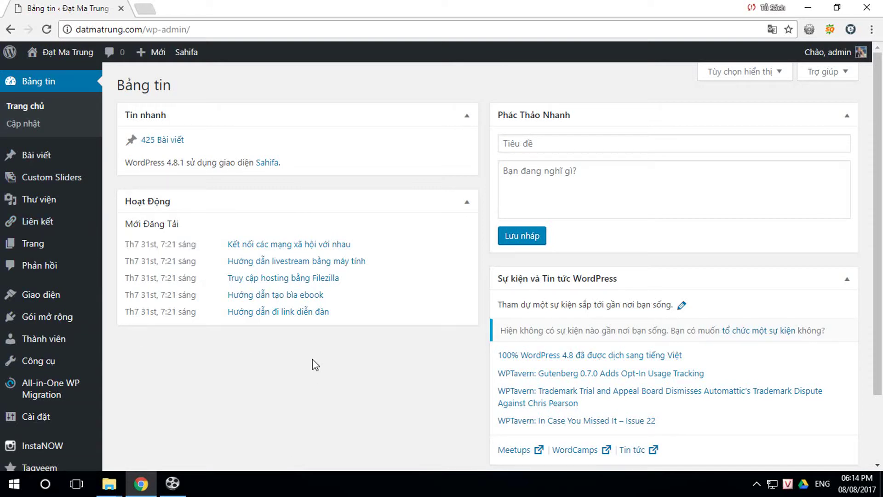
{"action": "left_click", "coordinate": [37, 295]}
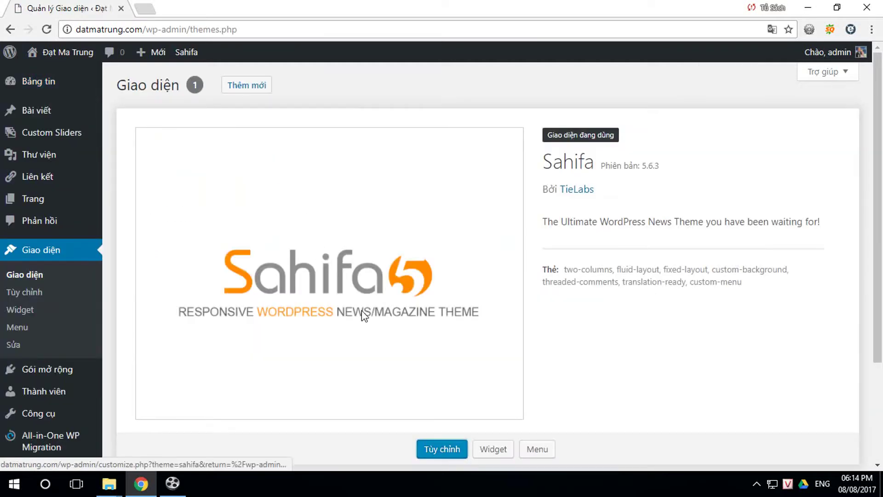
Step: Open the site's home page in a new tab, view the Theme folder behind its Tải về link, and return to theme management
{"action": "right_click", "coordinate": [68, 53]}
{"action": "left_click", "coordinate": [106, 64]}
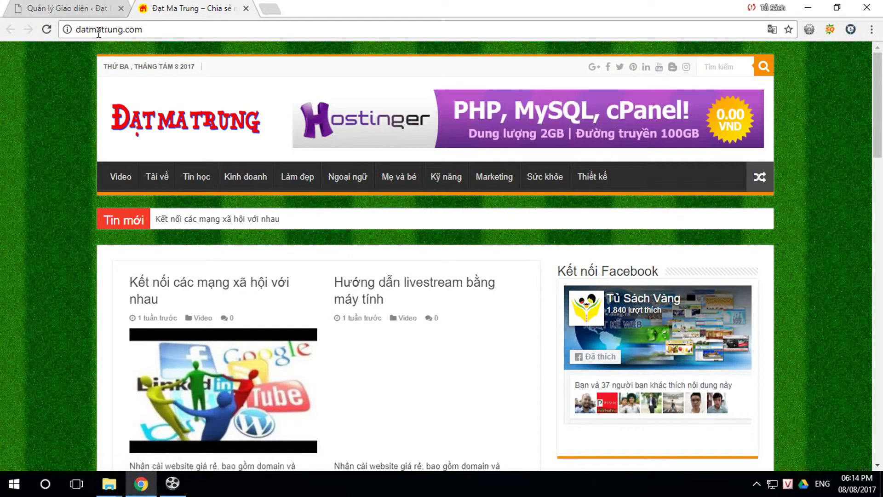
{"action": "left_click", "coordinate": [160, 177]}
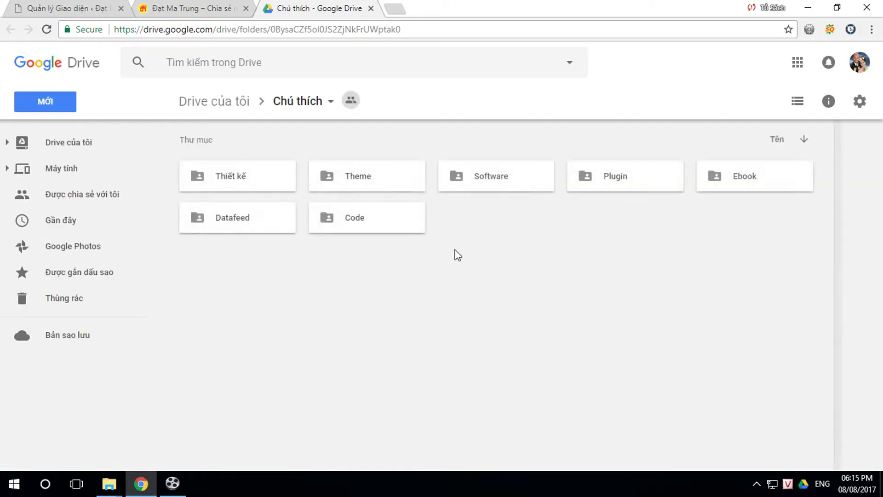
{"action": "double_click", "coordinate": [357, 177]}
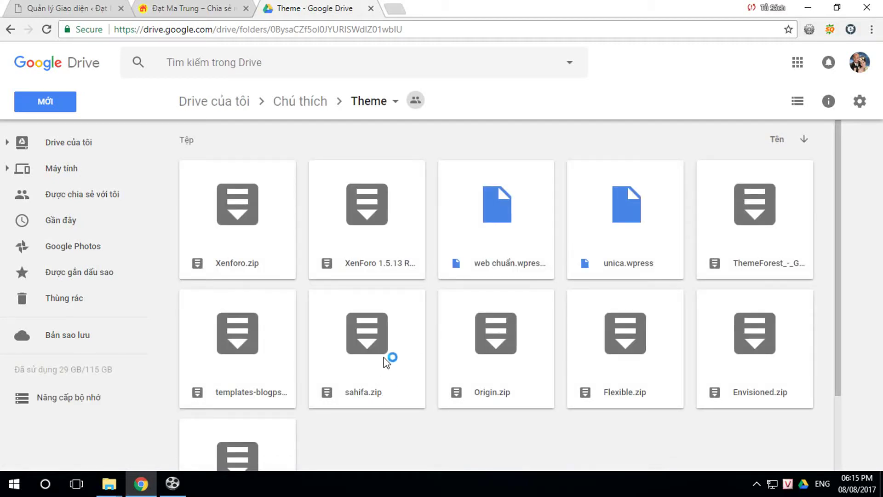
{"action": "left_click", "coordinate": [371, 8]}
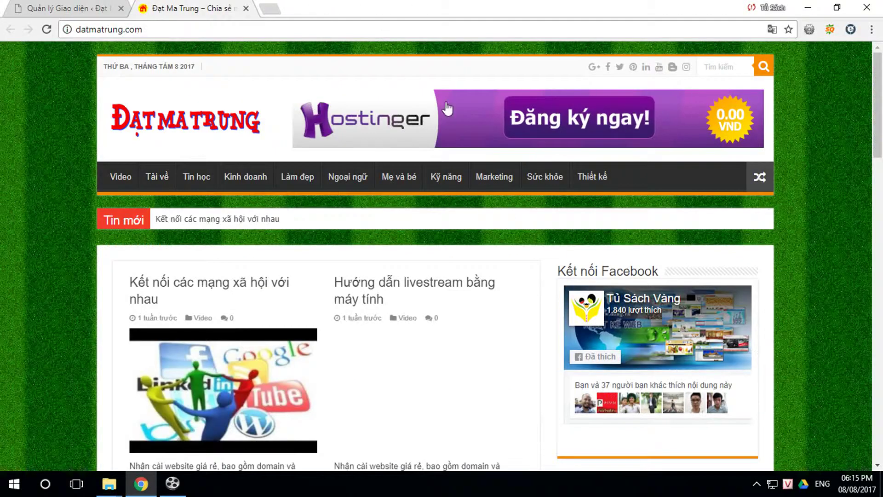
{"action": "left_click", "coordinate": [59, 8]}
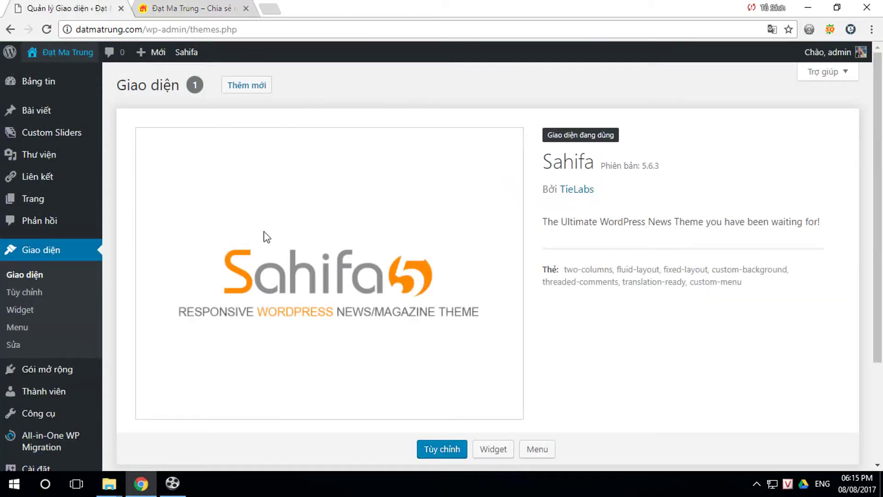
Step: Create a new page with the title "Trang chủ"
{"action": "mouse_move", "coordinate": [158, 55]}
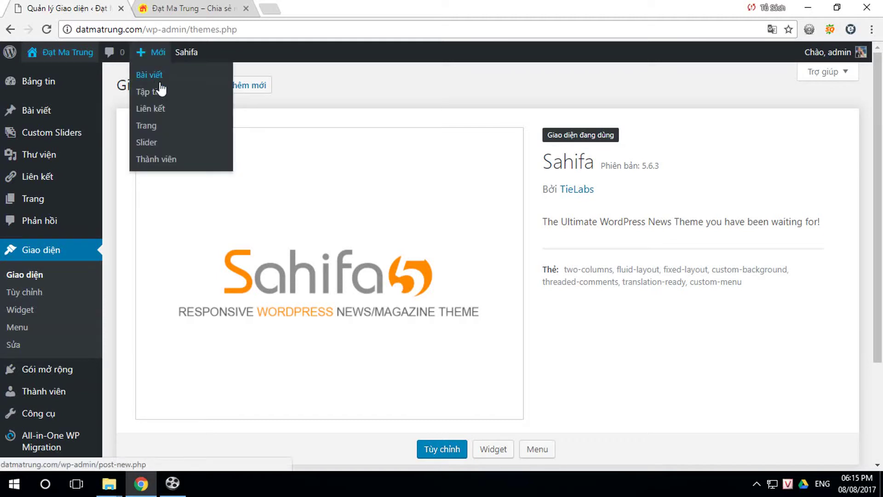
{"action": "left_click", "coordinate": [152, 129]}
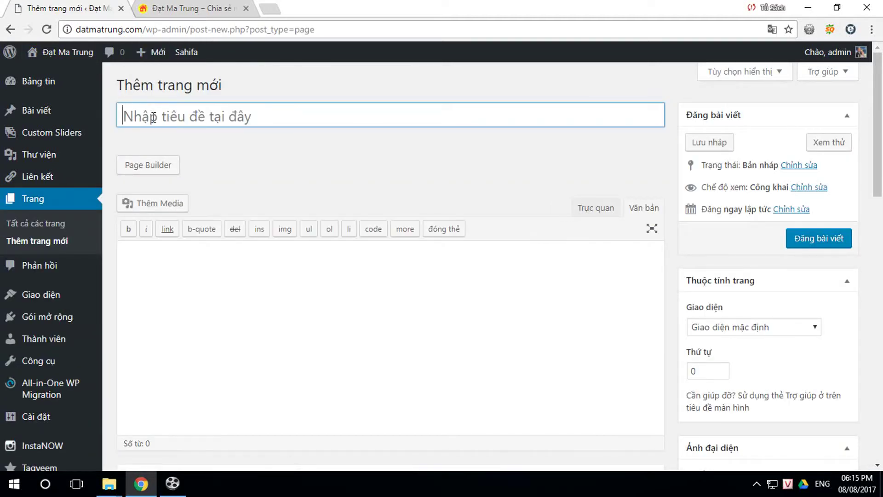
{"action": "left_click", "coordinate": [153, 117]}
{"action": "type", "text": "Trang chủ"}
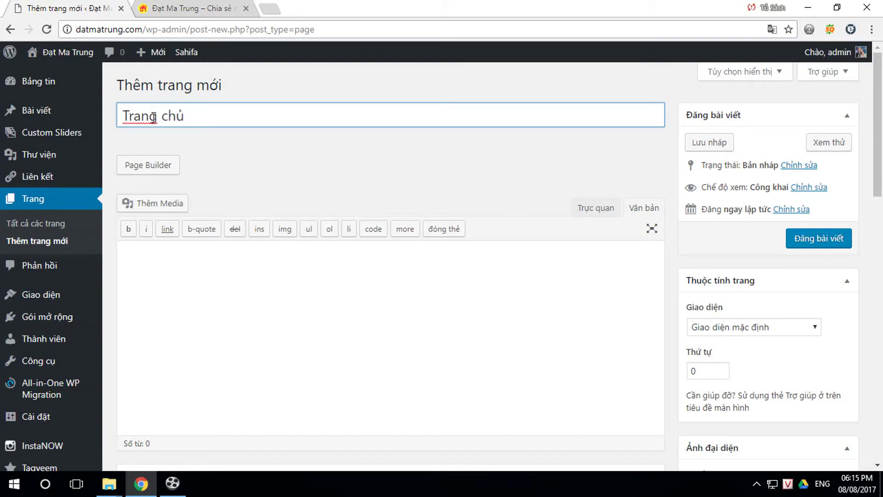
{"action": "left_click", "coordinate": [494, 309]}
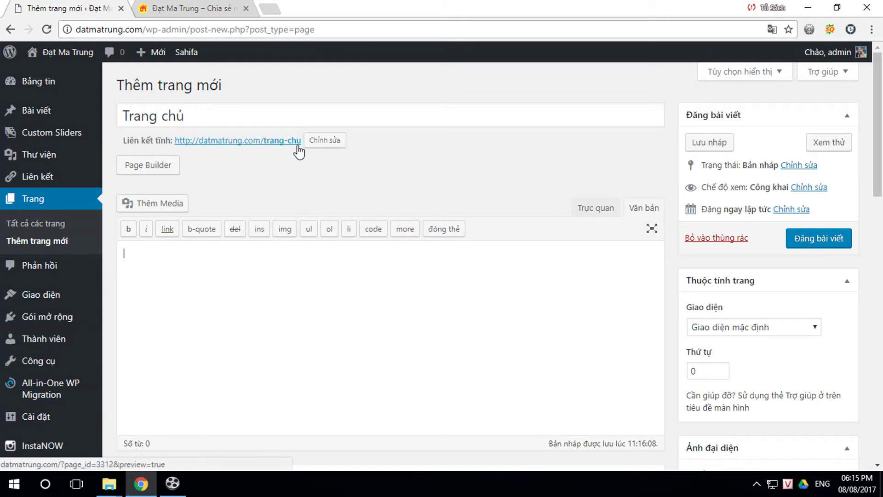
Step: Enable the Page Builder for the page and add the Category Block Layout 1 and Layout 2 blocks
{"action": "left_click", "coordinate": [158, 171]}
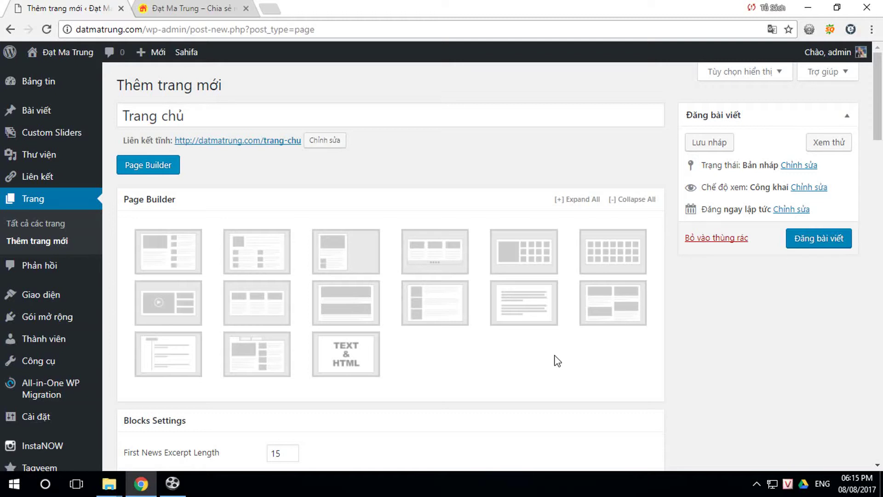
{"action": "left_click", "coordinate": [163, 259]}
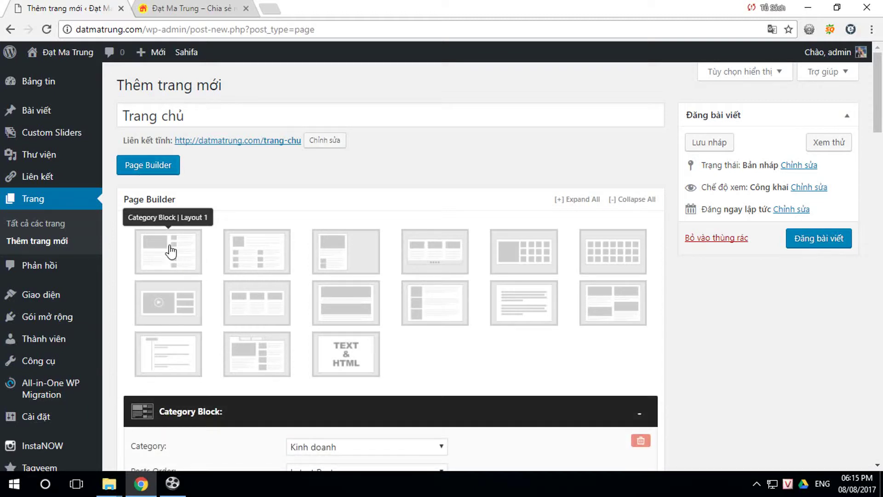
{"action": "scroll", "coordinate": [219, 404], "scroll_direction": "down", "scroll_amount": 3}
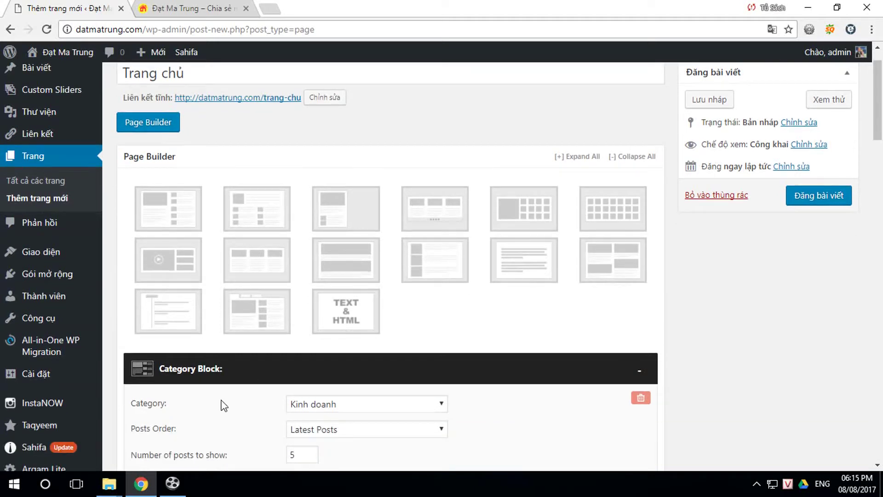
{"action": "scroll", "coordinate": [232, 370], "scroll_direction": "up", "scroll_amount": 3}
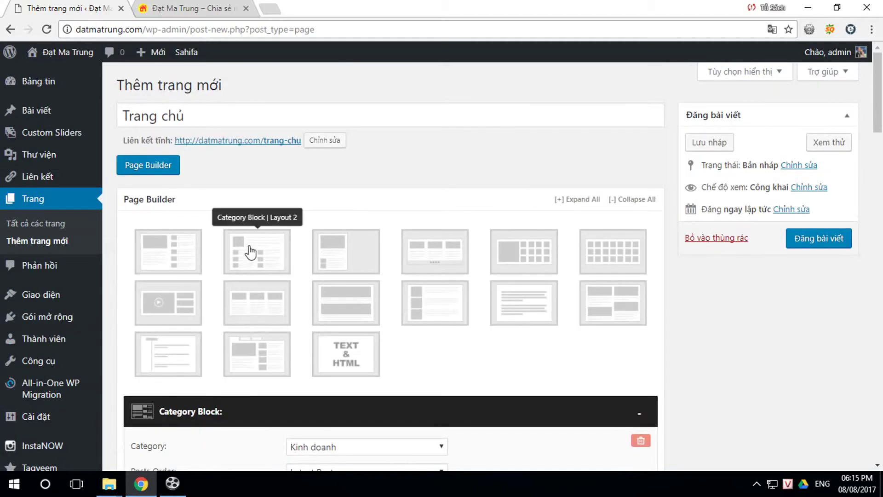
{"action": "left_click", "coordinate": [250, 252]}
{"action": "scroll", "coordinate": [400, 375], "scroll_direction": "down", "scroll_amount": 7}
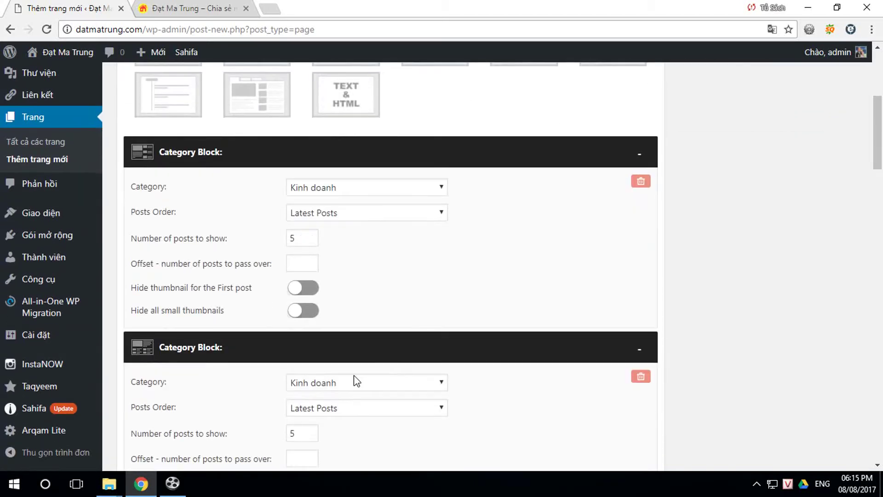
{"action": "scroll", "coordinate": [258, 333], "scroll_direction": "down", "scroll_amount": 2}
Step: Add two Category Block Layout 3 blocks to the page and check the list of added blocks
{"action": "scroll", "coordinate": [221, 272], "scroll_direction": "up", "scroll_amount": 6}
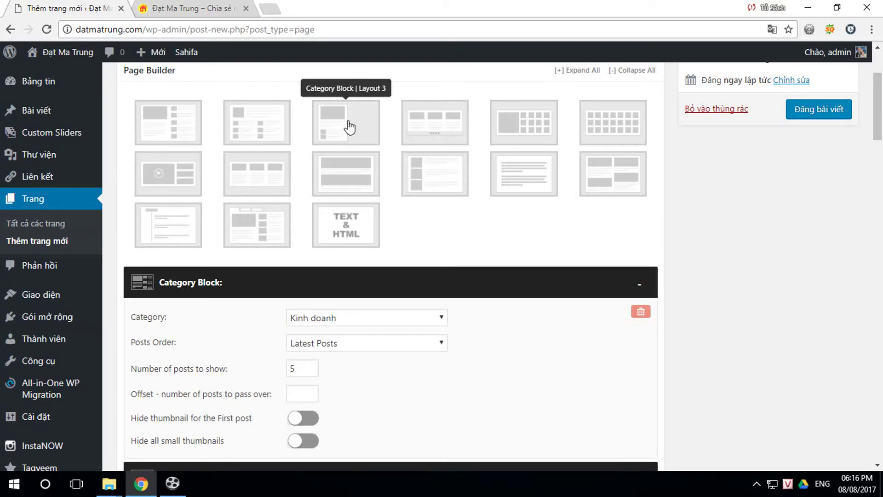
{"action": "scroll", "coordinate": [450, 335], "scroll_direction": "down", "scroll_amount": 5}
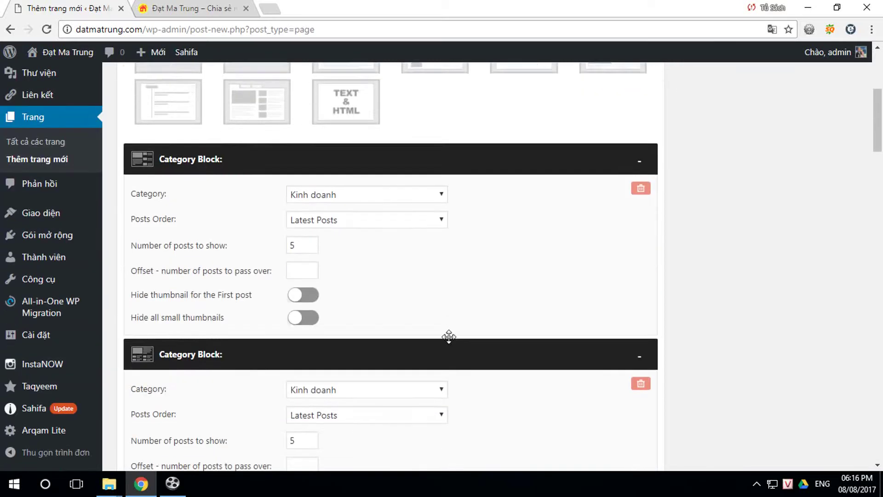
{"action": "scroll", "coordinate": [449, 340], "scroll_direction": "down", "scroll_amount": 3}
{"action": "scroll", "coordinate": [449, 339], "scroll_direction": "up", "scroll_amount": 3}
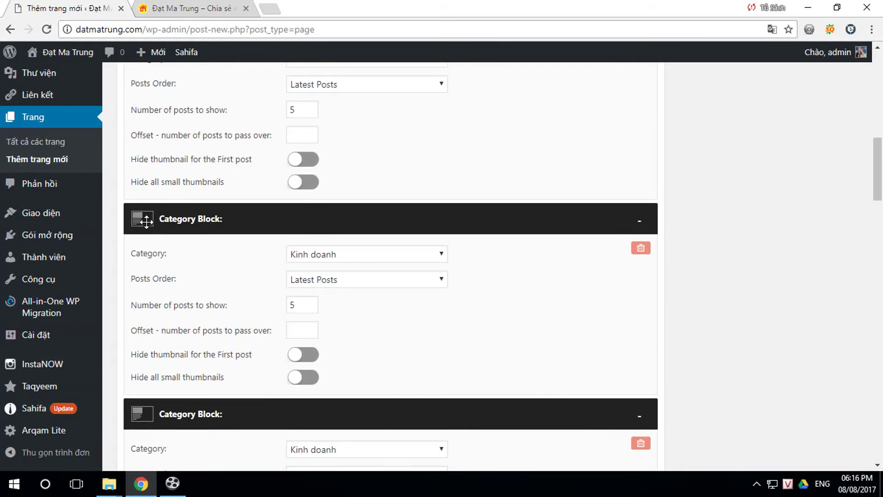
{"action": "scroll", "coordinate": [463, 379], "scroll_direction": "up", "scroll_amount": 10}
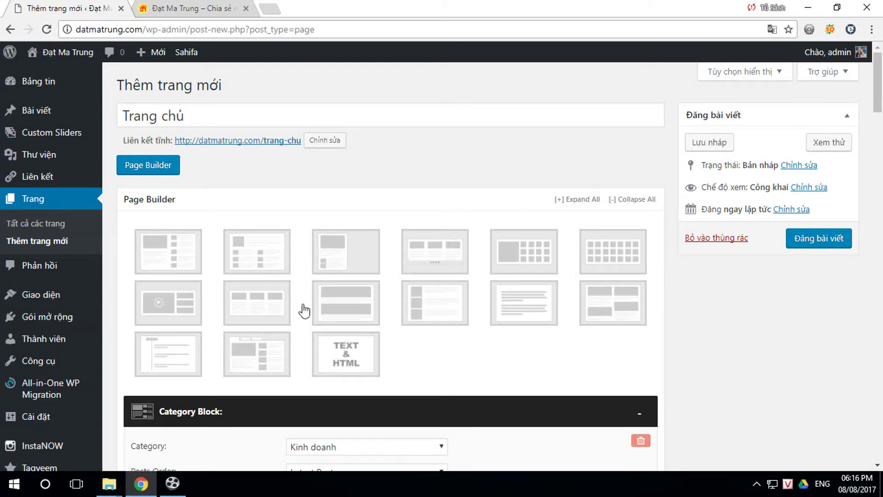
{"action": "scroll", "coordinate": [420, 363], "scroll_direction": "down", "scroll_amount": 2}
{"action": "scroll", "coordinate": [419, 362], "scroll_direction": "down", "scroll_amount": 8}
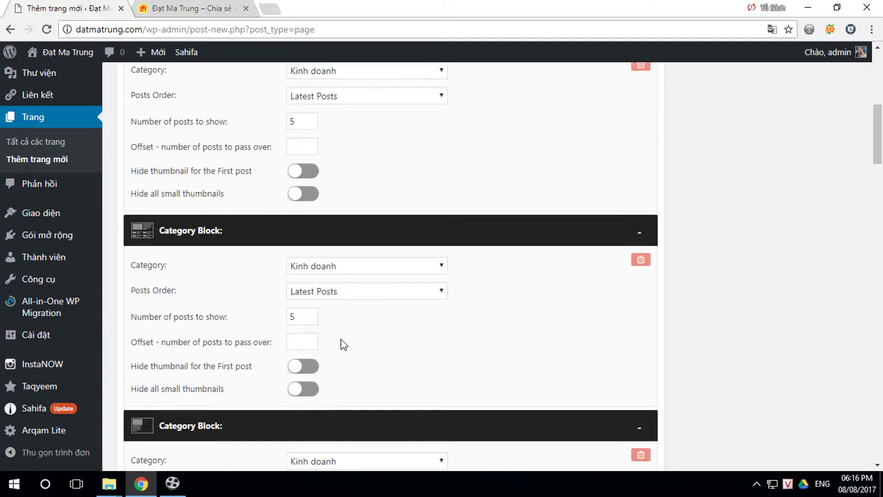
{"action": "scroll", "coordinate": [368, 365], "scroll_direction": "down", "scroll_amount": 2}
{"action": "scroll", "coordinate": [380, 364], "scroll_direction": "up", "scroll_amount": 5}
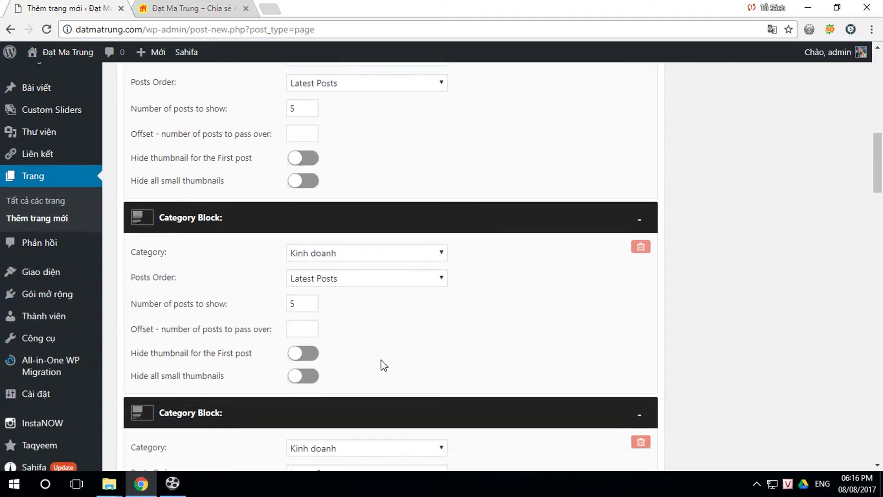
{"action": "scroll", "coordinate": [279, 303], "scroll_direction": "up", "scroll_amount": 10}
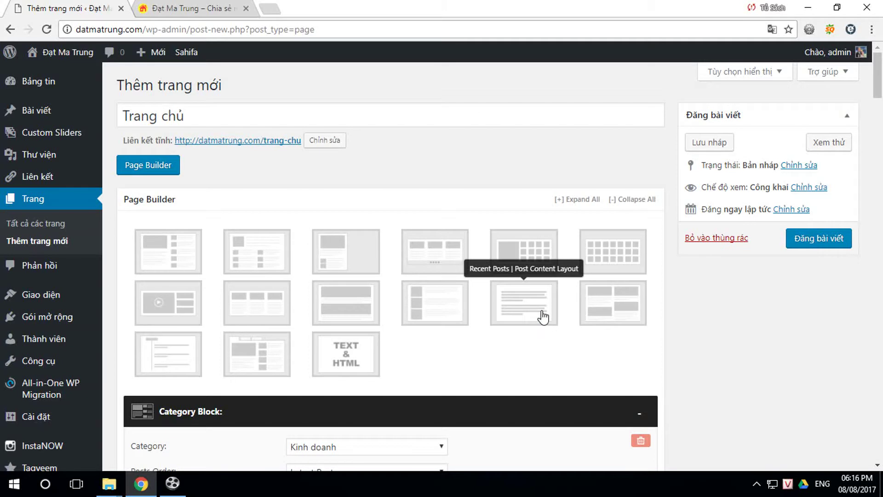
Step: Assign the Kinh doanh category to the first category block and set its posts order to Random Posts
{"action": "scroll", "coordinate": [552, 352], "scroll_direction": "down", "scroll_amount": 3}
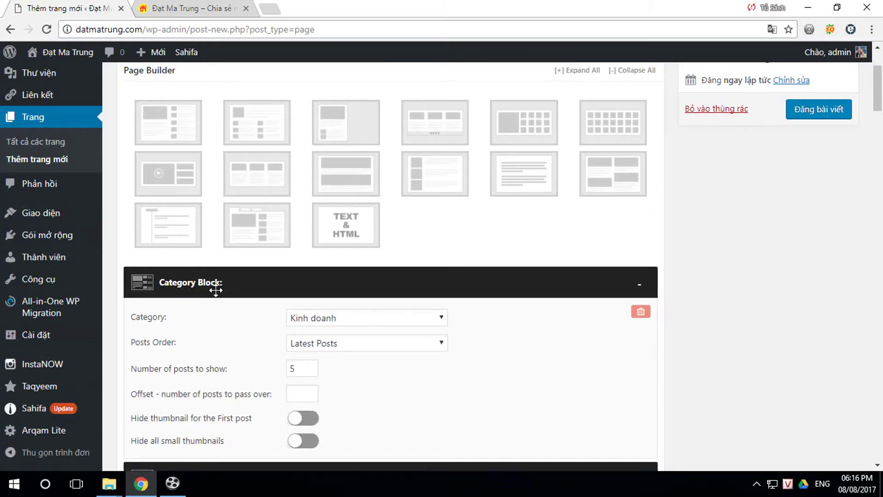
{"action": "scroll", "coordinate": [436, 334], "scroll_direction": "down", "scroll_amount": 1}
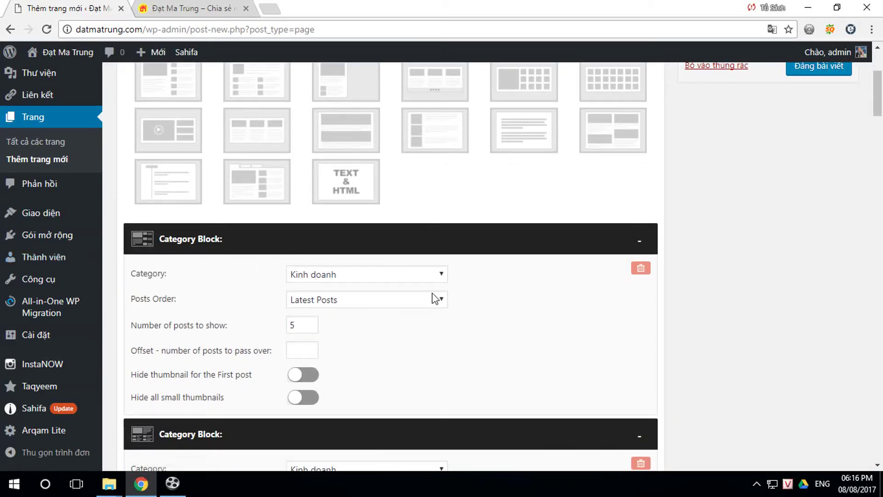
{"action": "left_click", "coordinate": [436, 276]}
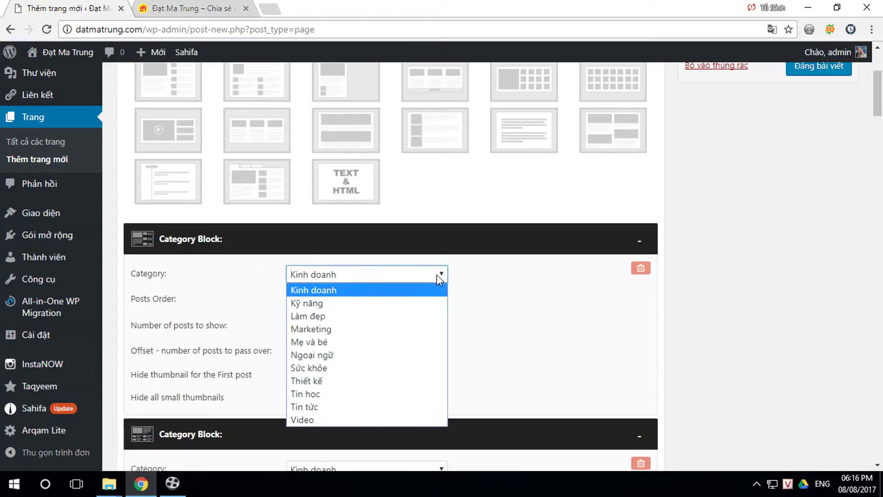
{"action": "left_click", "coordinate": [313, 289]}
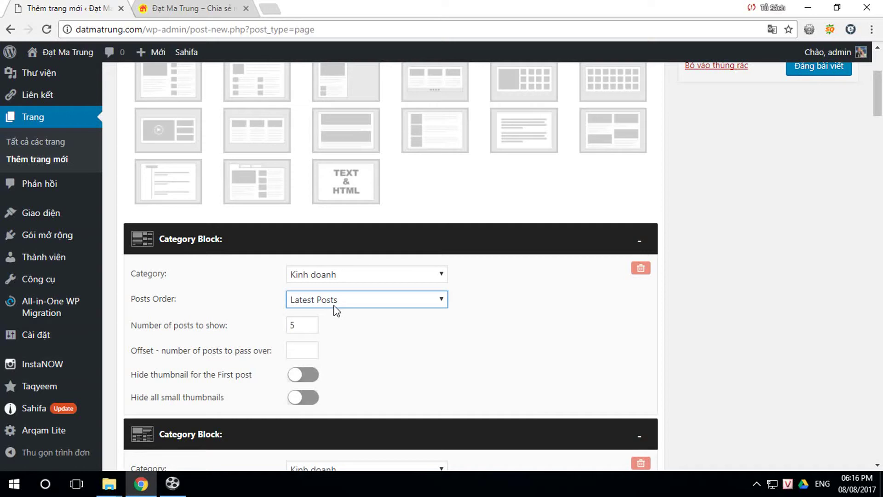
{"action": "left_click", "coordinate": [382, 303]}
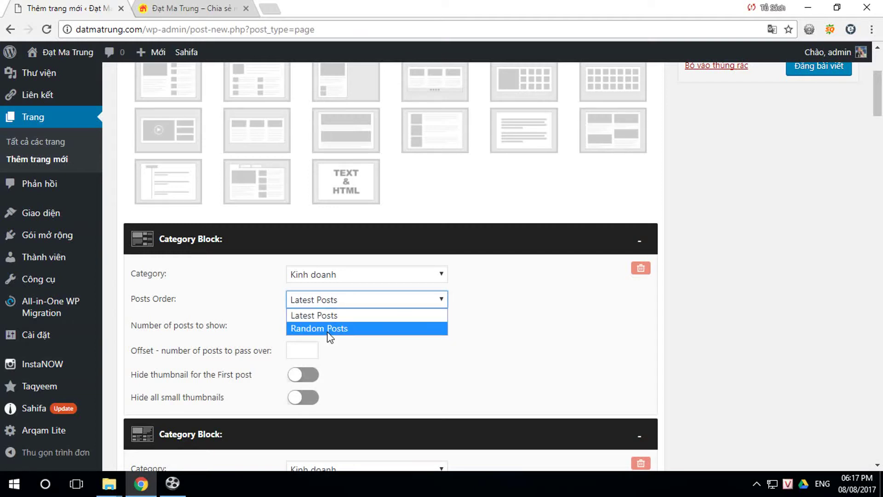
{"action": "left_click", "coordinate": [329, 331]}
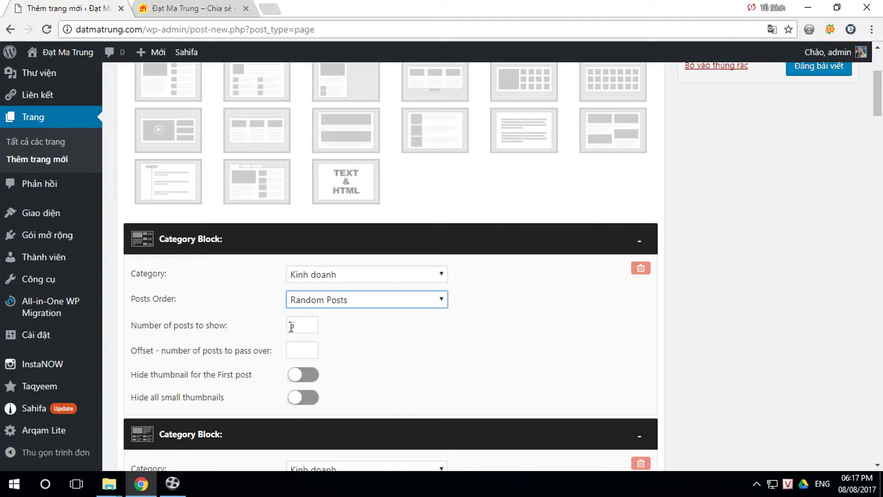
{"action": "scroll", "coordinate": [343, 355], "scroll_direction": "down", "scroll_amount": 4}
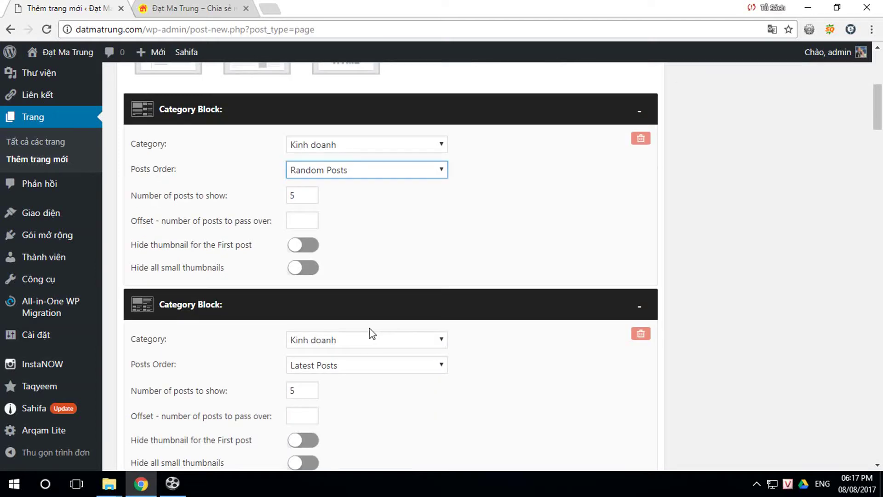
Step: Assign the Kỹ năng category to the second category block and set its posts order to Random Posts
{"action": "left_click", "coordinate": [375, 305]}
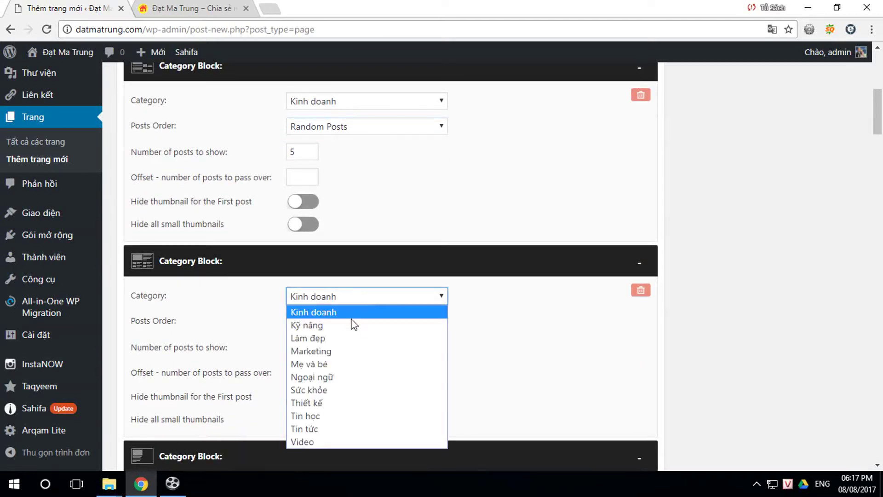
{"action": "left_click", "coordinate": [352, 327]}
{"action": "left_click", "coordinate": [373, 325]}
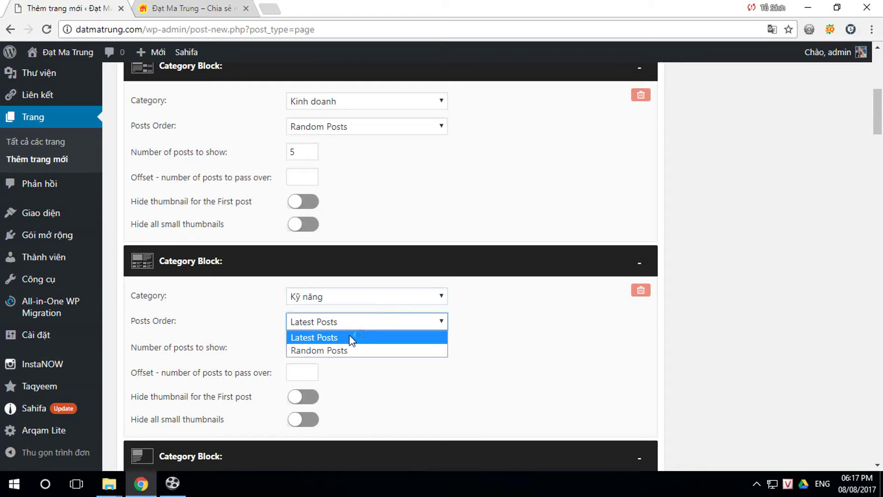
{"action": "left_click", "coordinate": [340, 344]}
Step: Assign the Làm đẹp category to the third category block and set its posts order to Random Posts
{"action": "scroll", "coordinate": [306, 335], "scroll_direction": "down", "scroll_amount": 1}
{"action": "scroll", "coordinate": [305, 334], "scroll_direction": "down", "scroll_amount": 3}
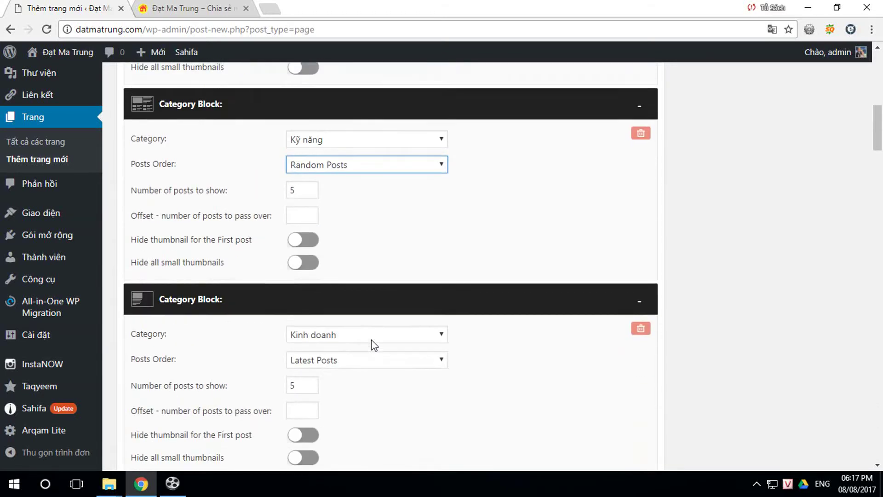
{"action": "left_click", "coordinate": [363, 324]}
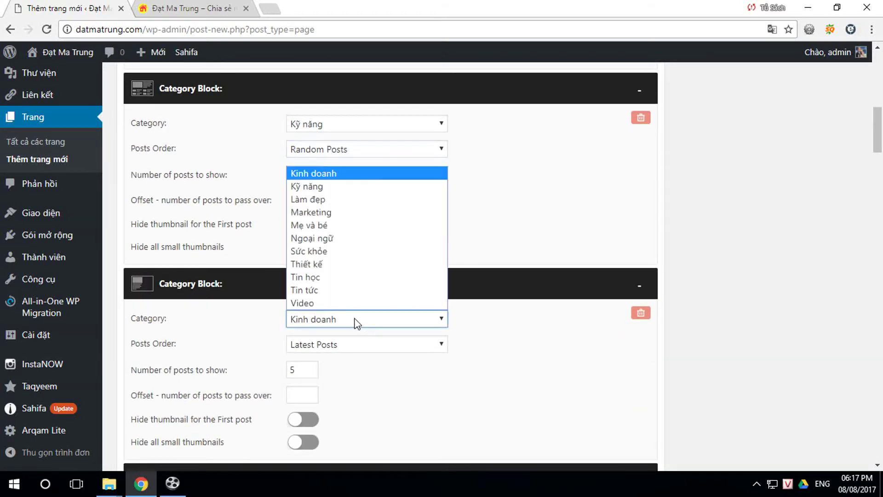
{"action": "left_click", "coordinate": [319, 201]}
{"action": "scroll", "coordinate": [341, 243], "scroll_direction": "down", "scroll_amount": 2}
{"action": "left_click", "coordinate": [344, 280]}
{"action": "left_click", "coordinate": [341, 308]}
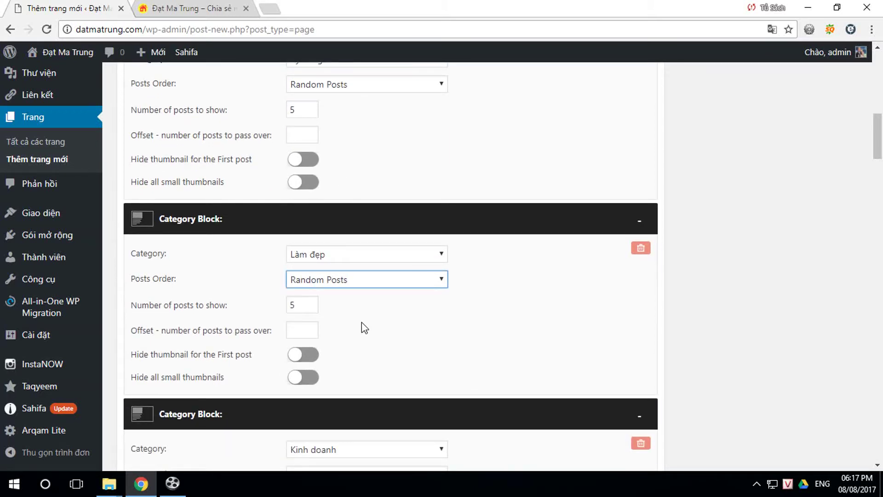
Step: Assign the Marketing category to the fourth category block and set its posts order to Random Posts
{"action": "scroll", "coordinate": [363, 326], "scroll_direction": "down", "scroll_amount": 4}
{"action": "left_click", "coordinate": [366, 281]}
{"action": "left_click", "coordinate": [337, 333]}
{"action": "left_click", "coordinate": [350, 305]}
{"action": "left_click", "coordinate": [340, 325]}
Step: Assign the Mẹ và bé category to the first scrolling block and title the block "Mẹ và bé"
{"action": "scroll", "coordinate": [351, 334], "scroll_direction": "down", "scroll_amount": 2}
{"action": "scroll", "coordinate": [384, 312], "scroll_direction": "down", "scroll_amount": 2}
{"action": "left_click", "coordinate": [366, 282]}
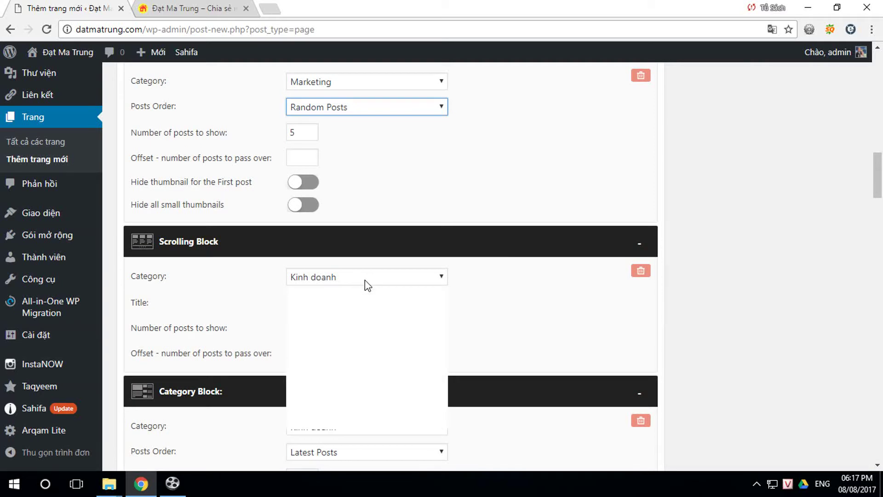
{"action": "left_click", "coordinate": [369, 305]}
{"action": "left_click_drag", "start_coordinate": [361, 305], "coordinate": [280, 298]}
{"action": "type", "text": "M"}
{"action": "type", "text": "e và be"}
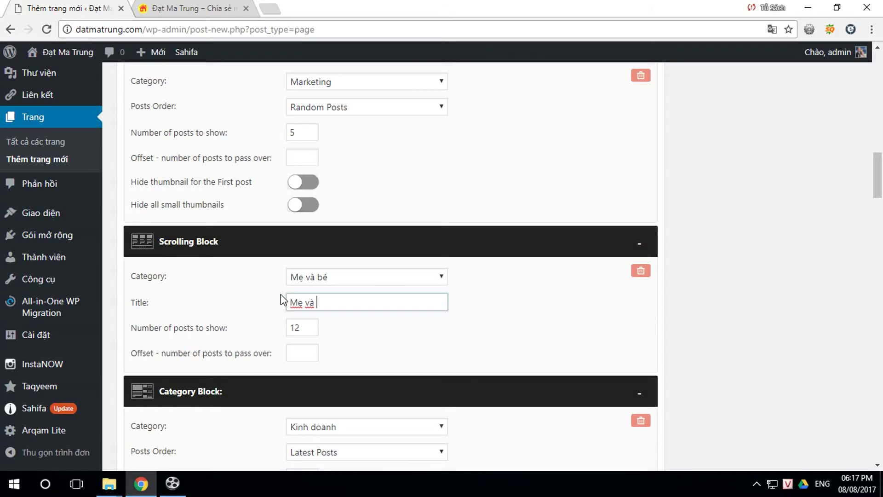
{"action": "type", "text": "s"}
{"action": "key", "text": "Tab"}
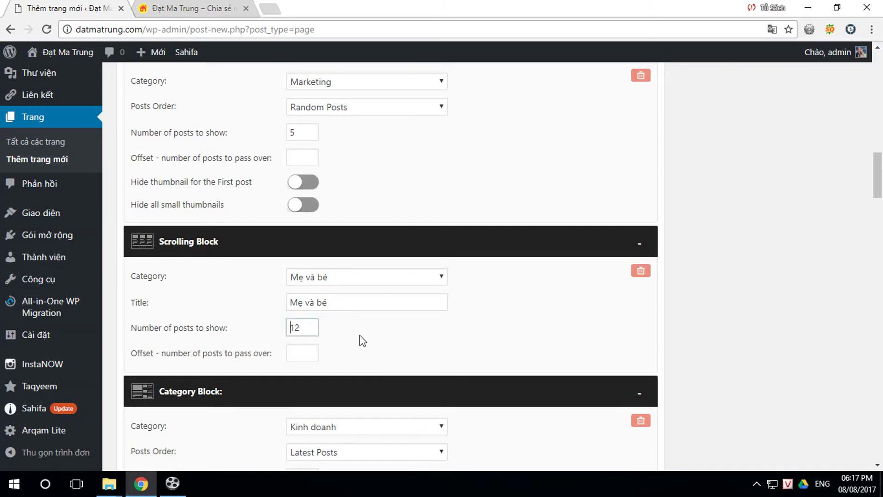
Step: Assign the Ngoại ngữ category to the category block after the first scrolling block, with posts order Random Posts
{"action": "scroll", "coordinate": [372, 324], "scroll_direction": "down", "scroll_amount": 2}
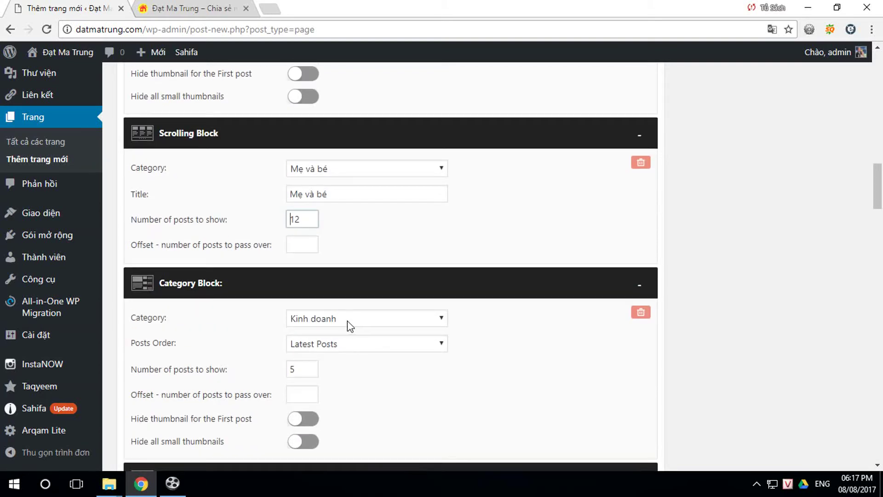
{"action": "left_click", "coordinate": [354, 322]}
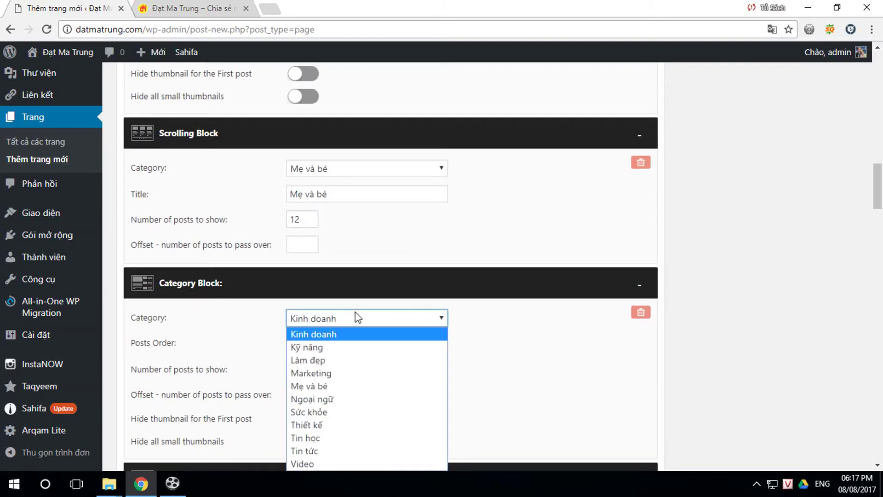
{"action": "left_click", "coordinate": [328, 396]}
{"action": "left_click", "coordinate": [350, 346]}
{"action": "left_click", "coordinate": [322, 371]}
Step: Assign the Sức khỏe category to the category block below the Ngoại ngữ one, with posts order Random Posts
{"action": "scroll", "coordinate": [371, 375], "scroll_direction": "down", "scroll_amount": 5}
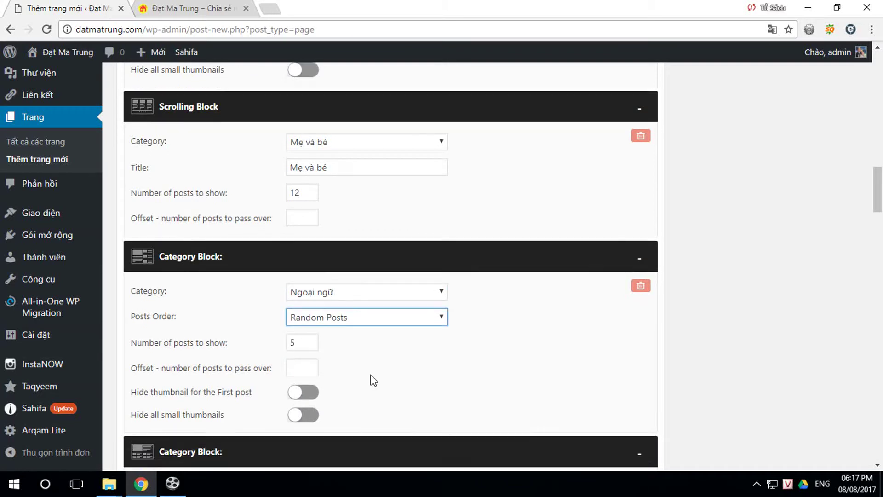
{"action": "left_click", "coordinate": [363, 276]}
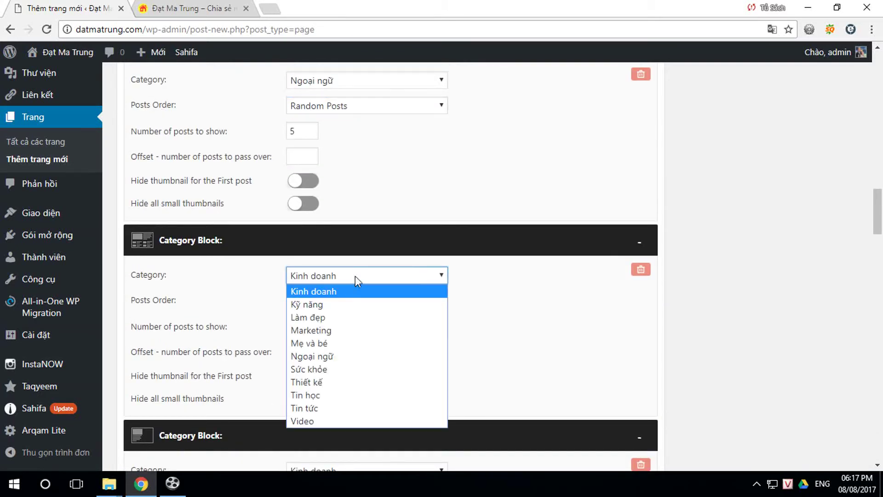
{"action": "left_click", "coordinate": [317, 365]}
{"action": "left_click", "coordinate": [359, 301]}
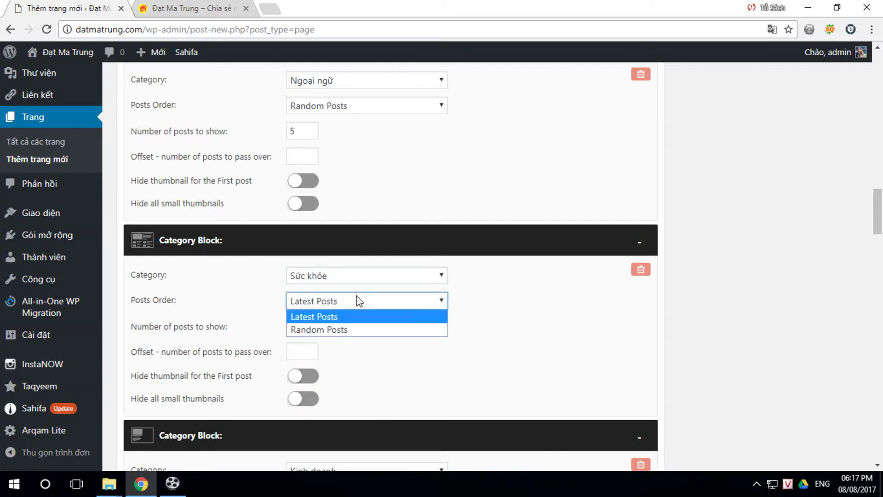
{"action": "left_click", "coordinate": [336, 329]}
Step: Assign the Thiết kế category to the category block below the Sức khỏe one, with posts order Random Posts
{"action": "scroll", "coordinate": [349, 339], "scroll_direction": "down", "scroll_amount": 3}
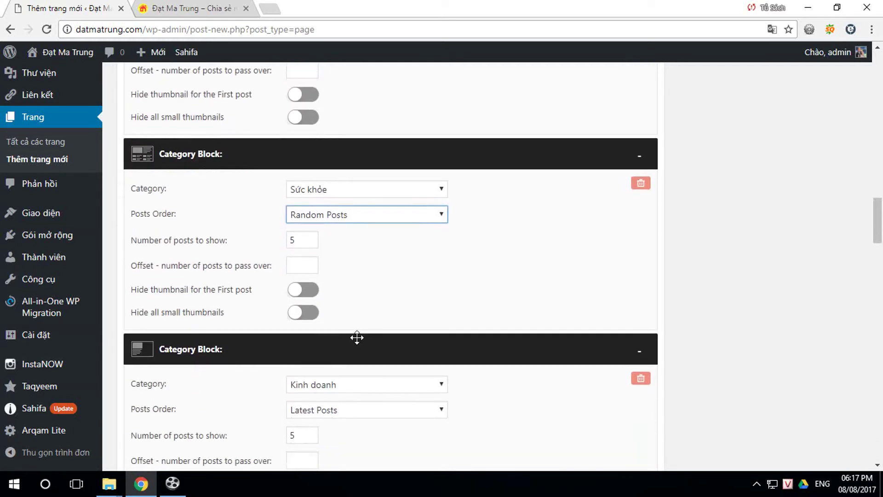
{"action": "left_click", "coordinate": [357, 299]}
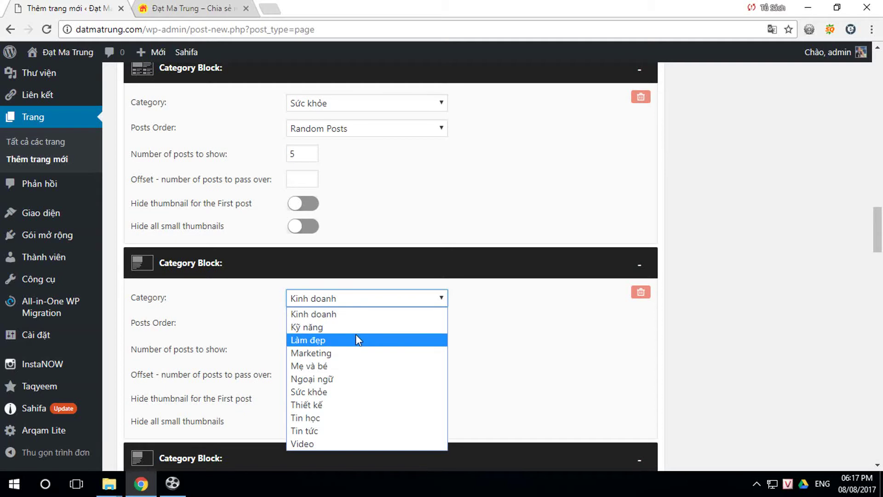
{"action": "left_click", "coordinate": [328, 405]}
{"action": "scroll", "coordinate": [364, 350], "scroll_direction": "down", "scroll_amount": 1}
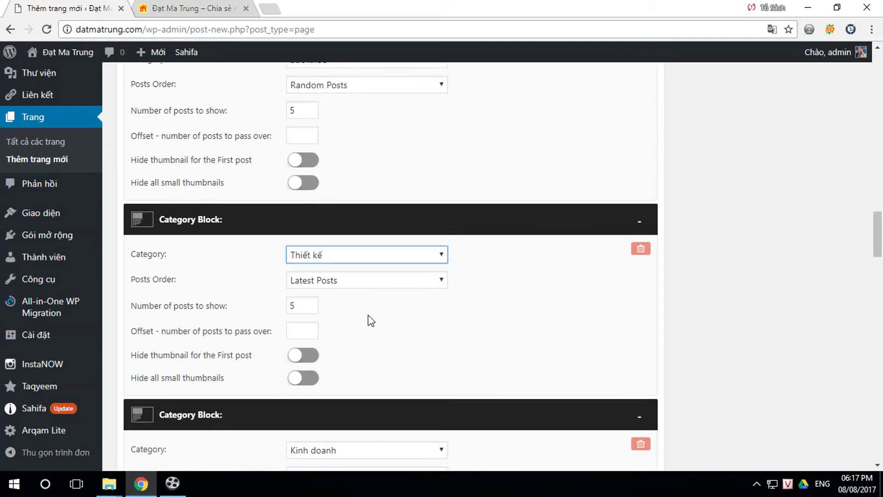
{"action": "left_click", "coordinate": [368, 287]}
{"action": "left_click", "coordinate": [343, 309]}
Step: Assign the Tin học category to the last category block and set its posts order to Random Posts
{"action": "scroll", "coordinate": [357, 322], "scroll_direction": "down", "scroll_amount": 3}
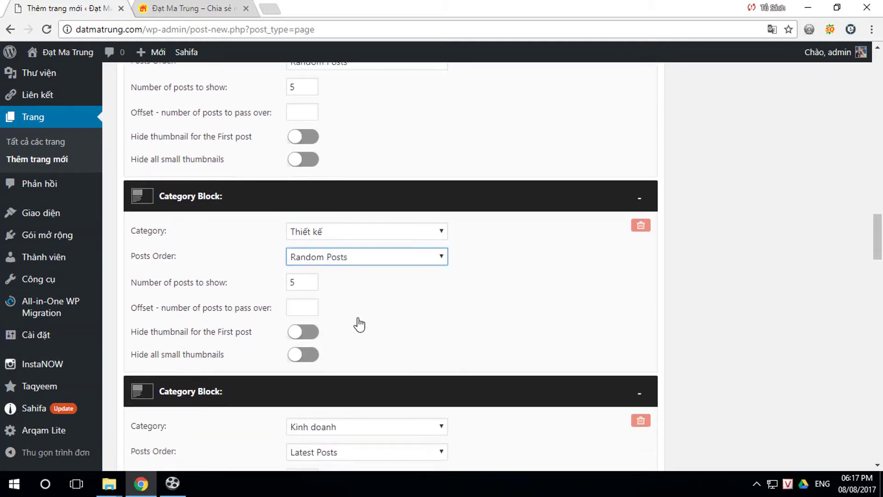
{"action": "left_click", "coordinate": [357, 326]}
{"action": "left_click", "coordinate": [332, 292]}
{"action": "left_click", "coordinate": [351, 349]}
{"action": "left_click", "coordinate": [331, 373]}
Step: Assign the Video category to the last scrolling block and title the block "Video"
{"action": "scroll", "coordinate": [388, 402], "scroll_direction": "down", "scroll_amount": 1}
{"action": "scroll", "coordinate": [387, 403], "scroll_direction": "down", "scroll_amount": 4}
{"action": "left_click", "coordinate": [350, 278]}
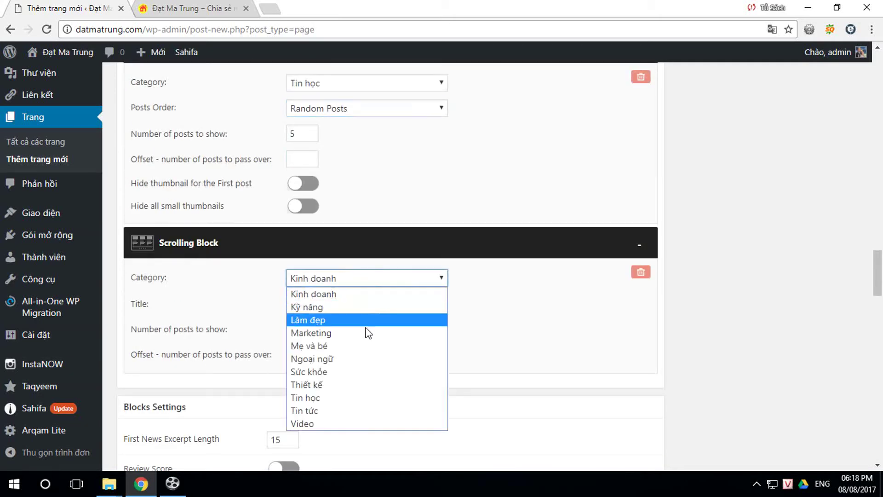
{"action": "left_click", "coordinate": [327, 422]}
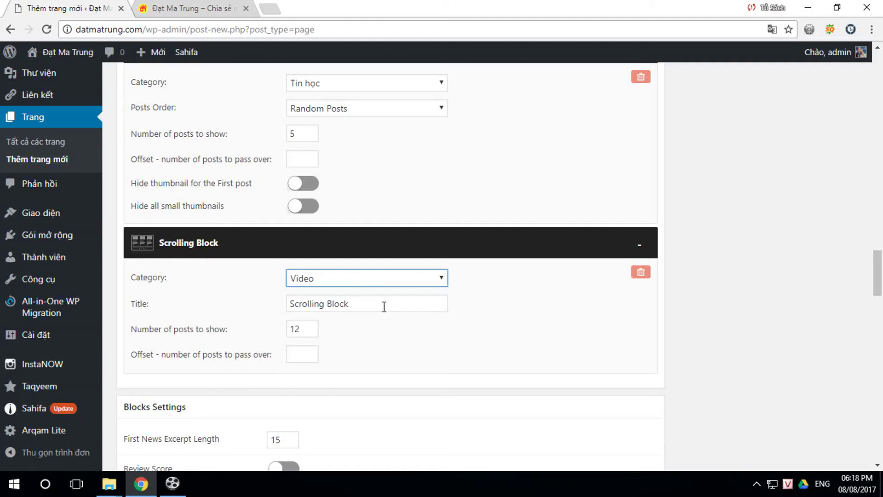
{"action": "left_click_drag", "start_coordinate": [366, 304], "coordinate": [279, 304]}
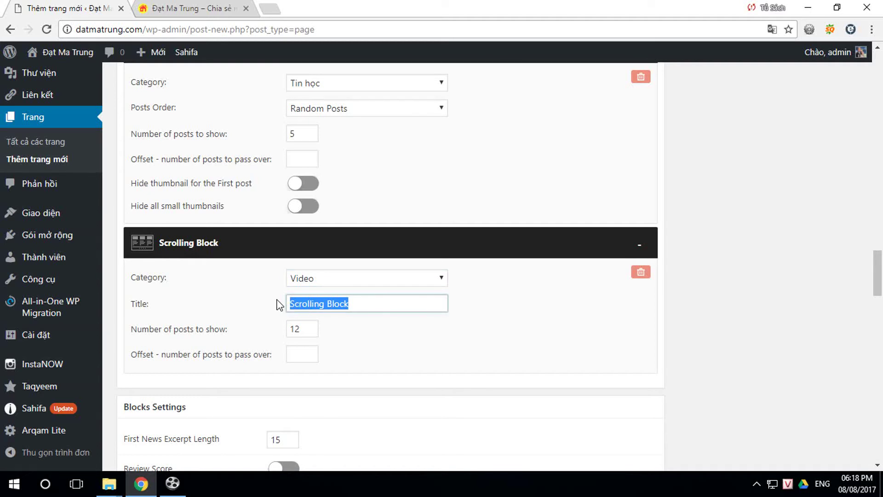
{"action": "type", "text": "Video"}
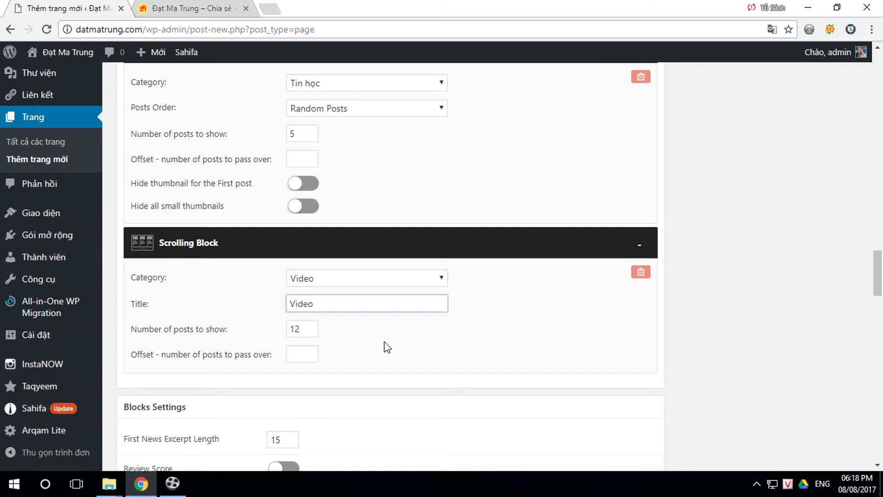
Step: Look over the remaining page settings below the blocks and publish the Trang chủ page
{"action": "scroll", "coordinate": [404, 350], "scroll_direction": "down", "scroll_amount": 2}
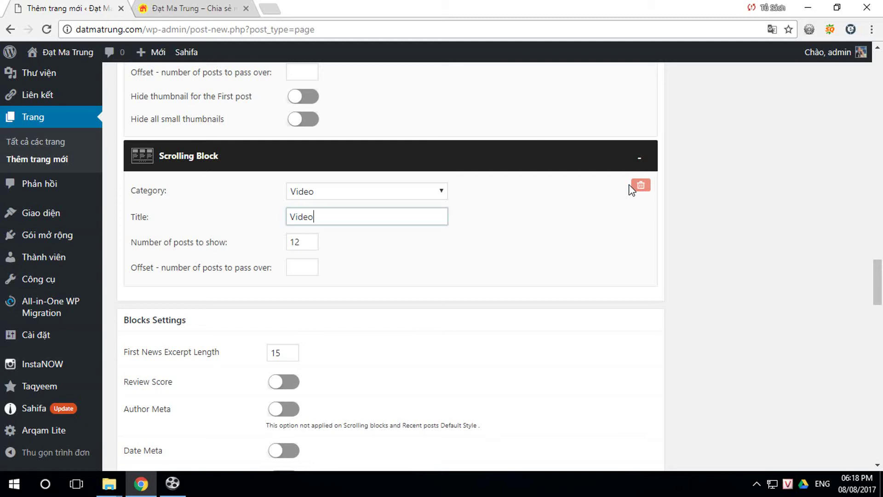
{"action": "scroll", "coordinate": [551, 275], "scroll_direction": "down", "scroll_amount": 6}
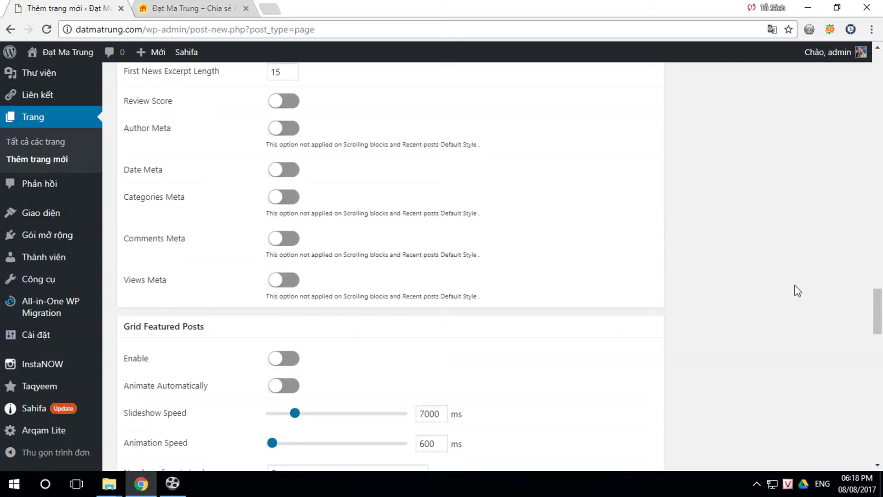
{"action": "scroll", "coordinate": [822, 267], "scroll_direction": "up", "scroll_amount": 15}
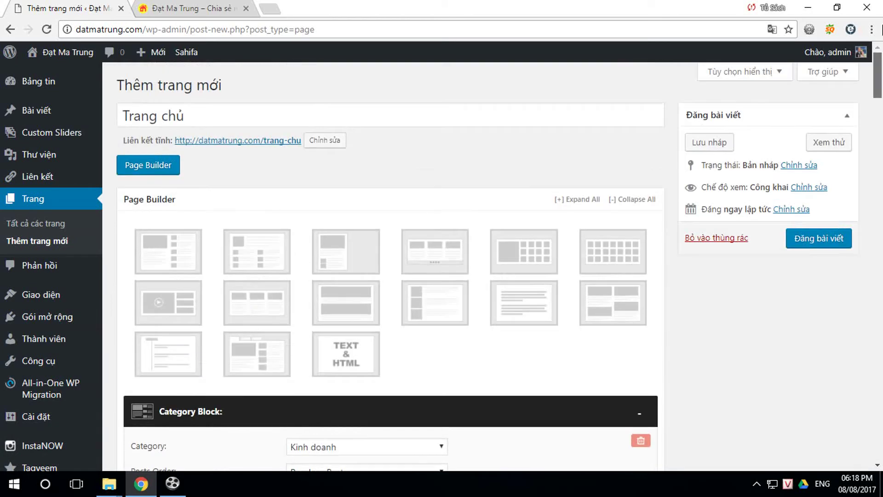
{"action": "left_click", "coordinate": [818, 239]}
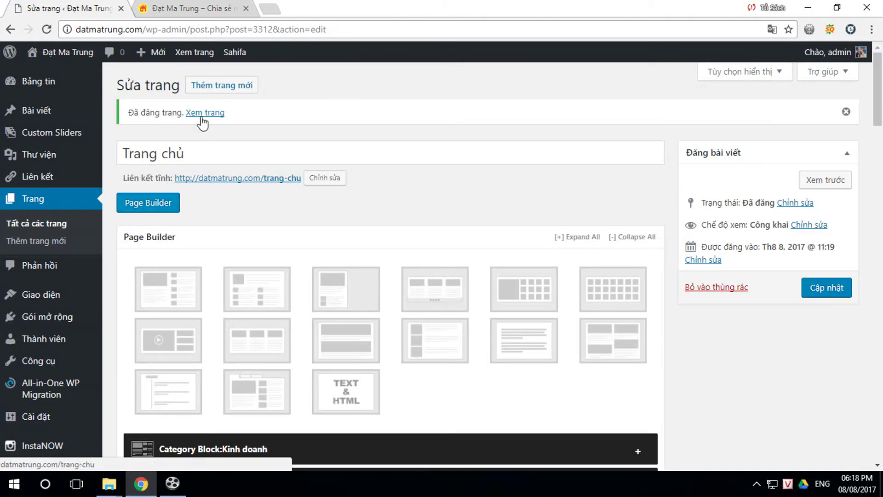
Step: Open the published page in a new browser tab and review the layout of its category and scrolling sections
{"action": "right_click", "coordinate": [201, 116]}
{"action": "left_click", "coordinate": [246, 122]}
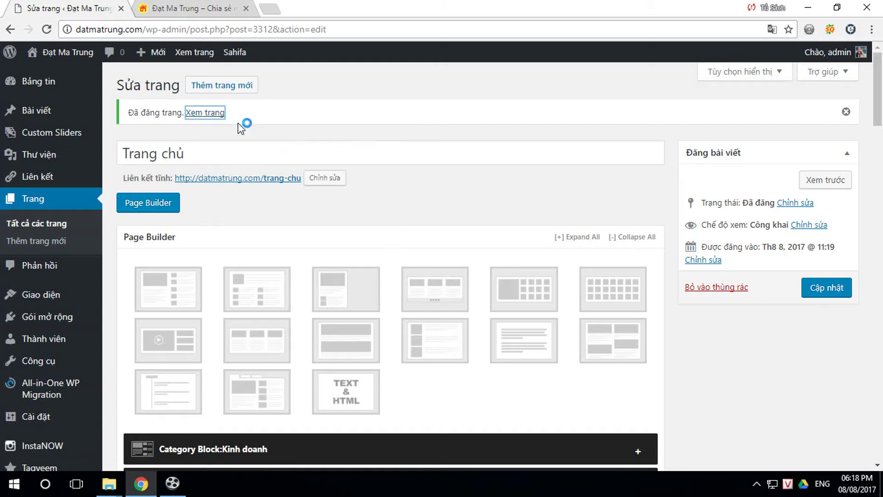
{"action": "left_click", "coordinate": [206, 7]}
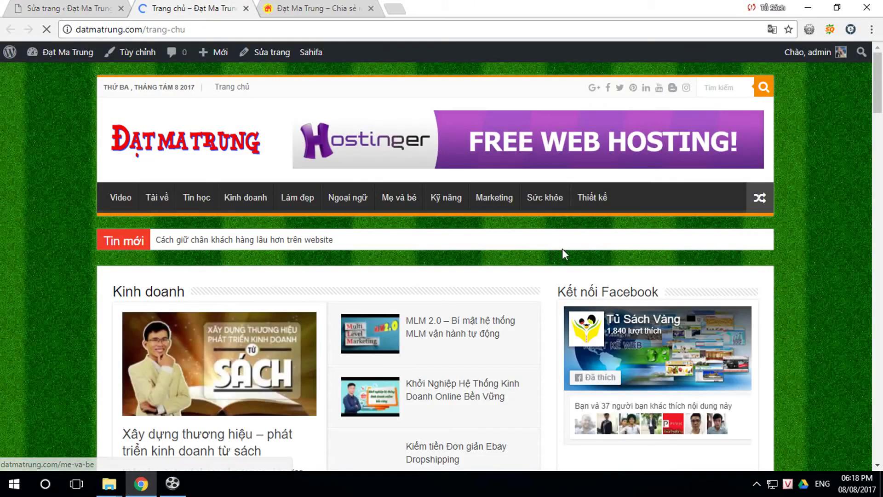
{"action": "scroll", "coordinate": [746, 283], "scroll_direction": "down", "scroll_amount": 5}
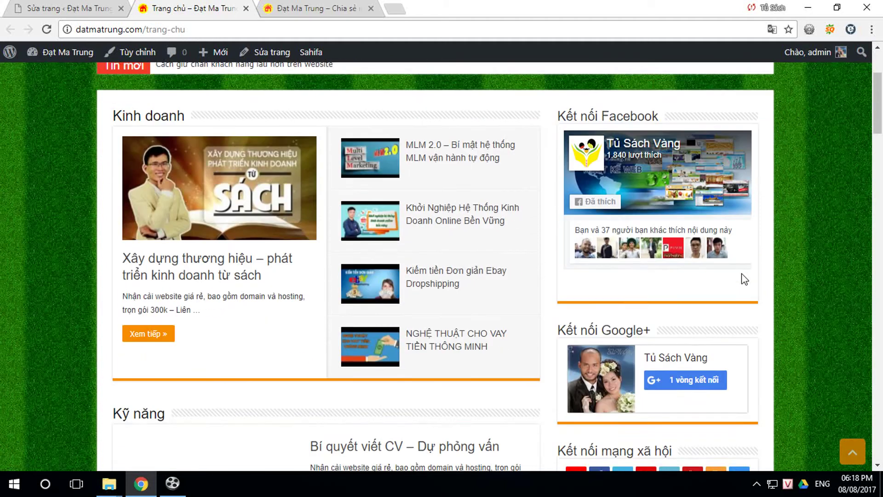
{"action": "scroll", "coordinate": [746, 279], "scroll_direction": "down", "scroll_amount": 18}
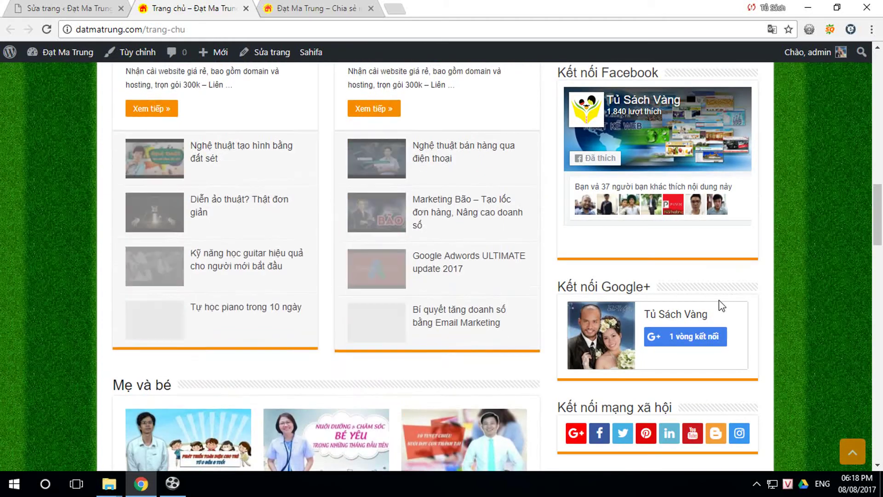
{"action": "scroll", "coordinate": [722, 306], "scroll_direction": "down", "scroll_amount": 6}
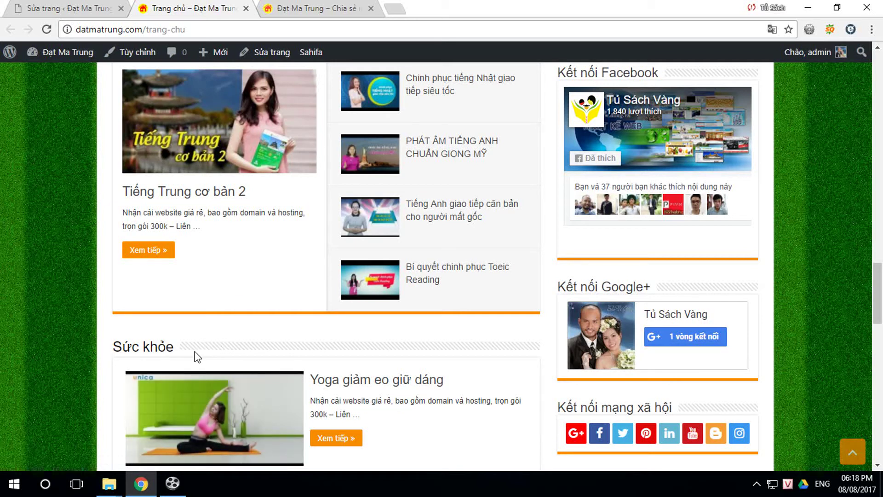
{"action": "scroll", "coordinate": [349, 359], "scroll_direction": "down", "scroll_amount": 3}
{"action": "scroll", "coordinate": [349, 359], "scroll_direction": "down", "scroll_amount": 4}
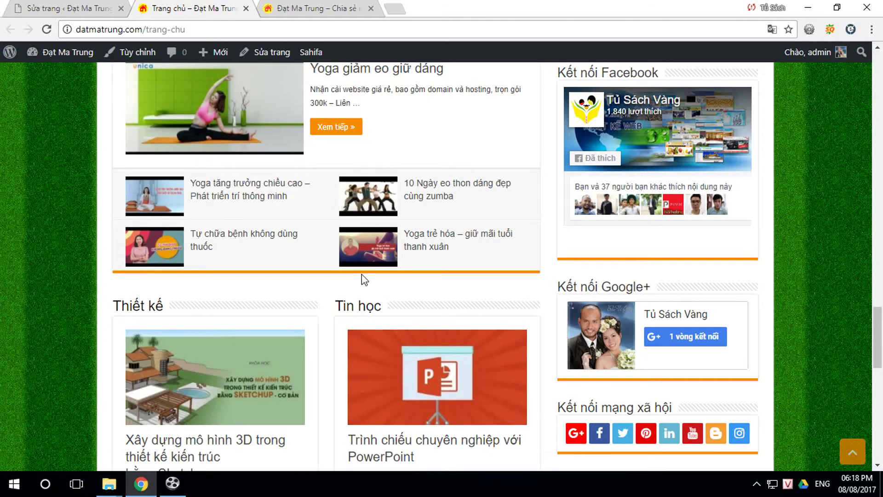
{"action": "scroll", "coordinate": [360, 282], "scroll_direction": "down", "scroll_amount": 7}
{"action": "scroll", "coordinate": [366, 304], "scroll_direction": "down", "scroll_amount": 7}
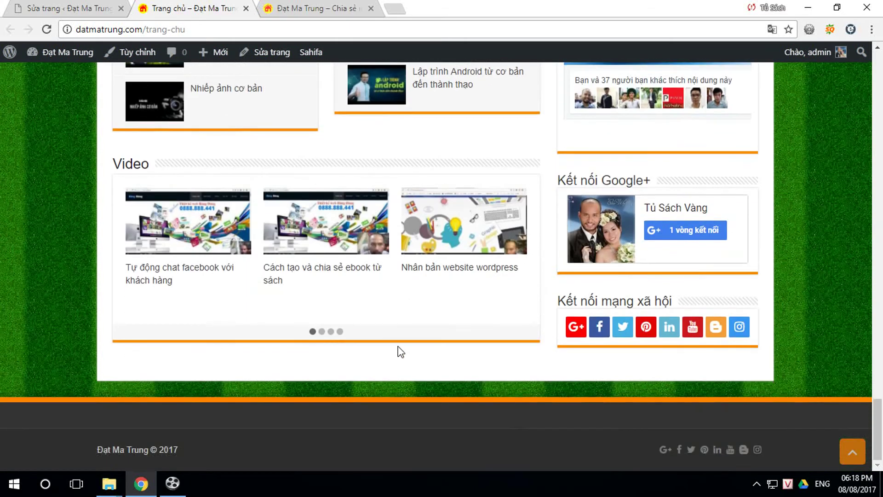
{"action": "scroll", "coordinate": [456, 229], "scroll_direction": "up", "scroll_amount": 15}
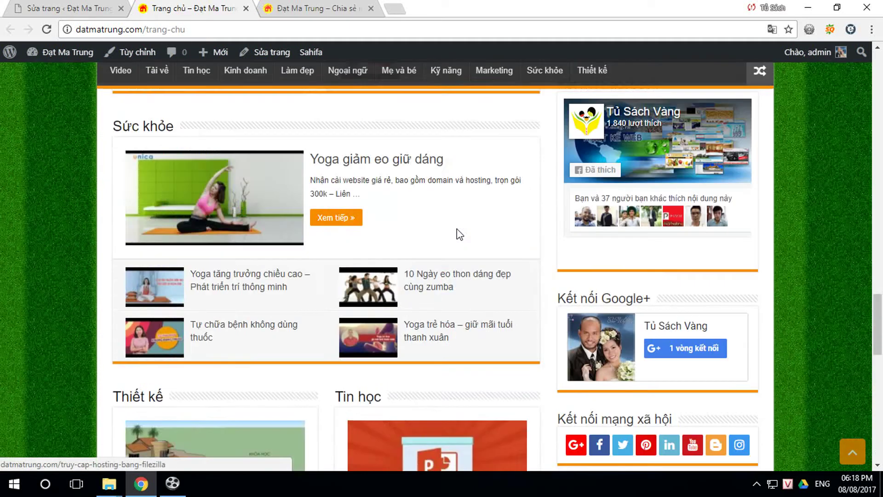
{"action": "scroll", "coordinate": [456, 228], "scroll_direction": "up", "scroll_amount": 10}
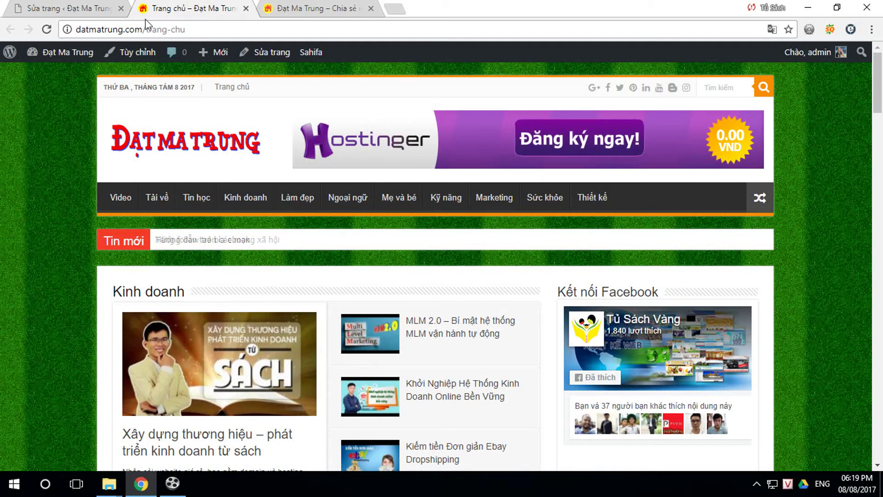
Step: Return to editing the Trang chủ page and enable Grid Featured Posts with automatic animation
{"action": "left_click", "coordinate": [74, 6]}
{"action": "scroll", "coordinate": [441, 268], "scroll_direction": "down", "scroll_amount": 5}
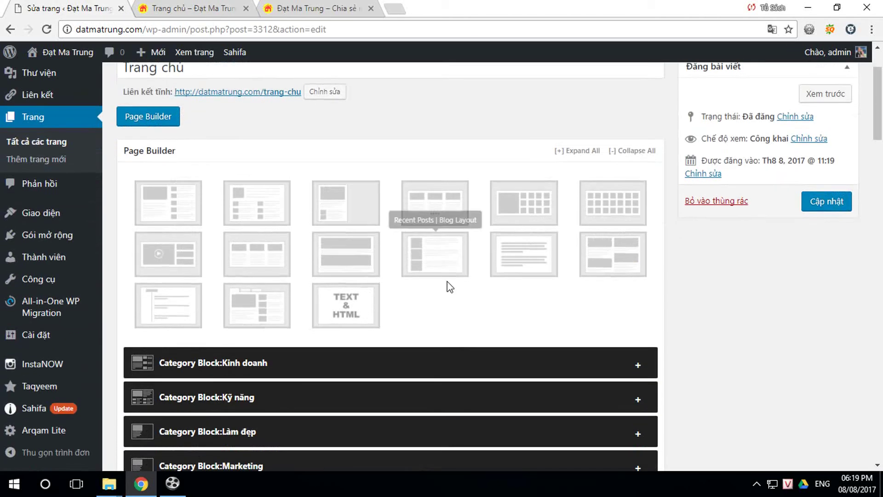
{"action": "scroll", "coordinate": [443, 290], "scroll_direction": "down", "scroll_amount": 9}
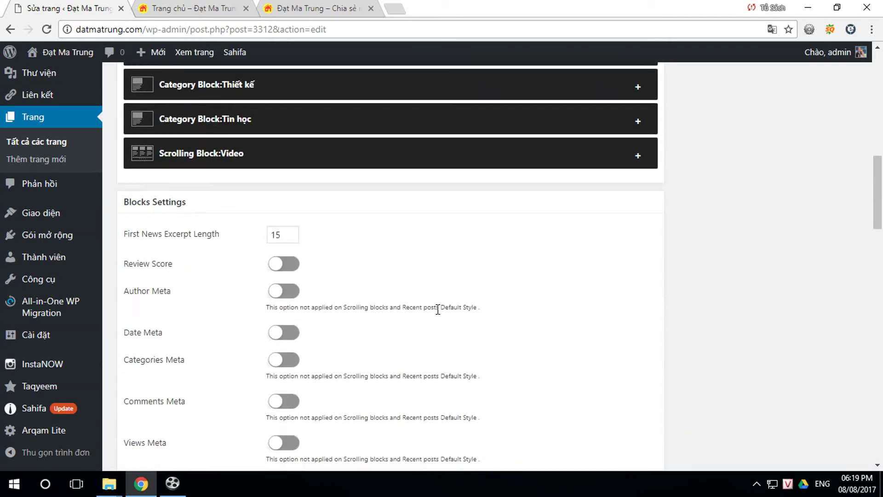
{"action": "scroll", "coordinate": [441, 305], "scroll_direction": "down", "scroll_amount": 5}
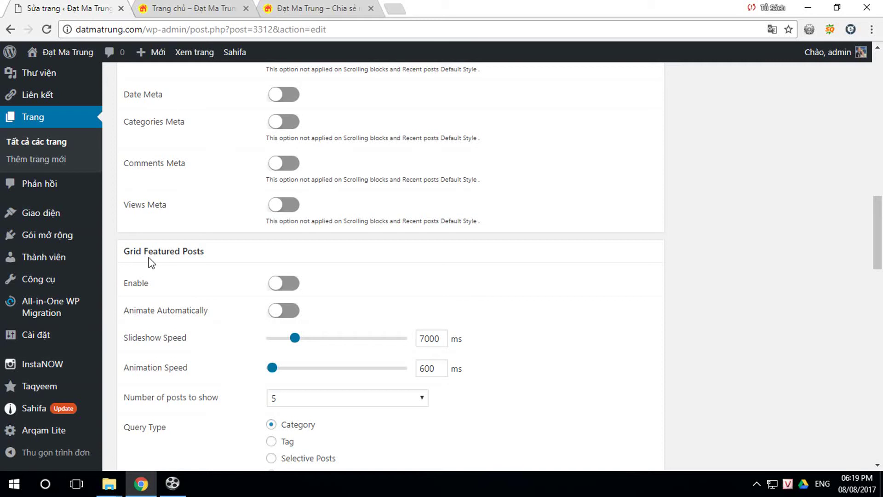
{"action": "left_click", "coordinate": [289, 288]}
{"action": "left_click", "coordinate": [291, 317]}
Step: Set the number of featured grid posts to show to 15 and update the page
{"action": "scroll", "coordinate": [508, 336], "scroll_direction": "down", "scroll_amount": 4}
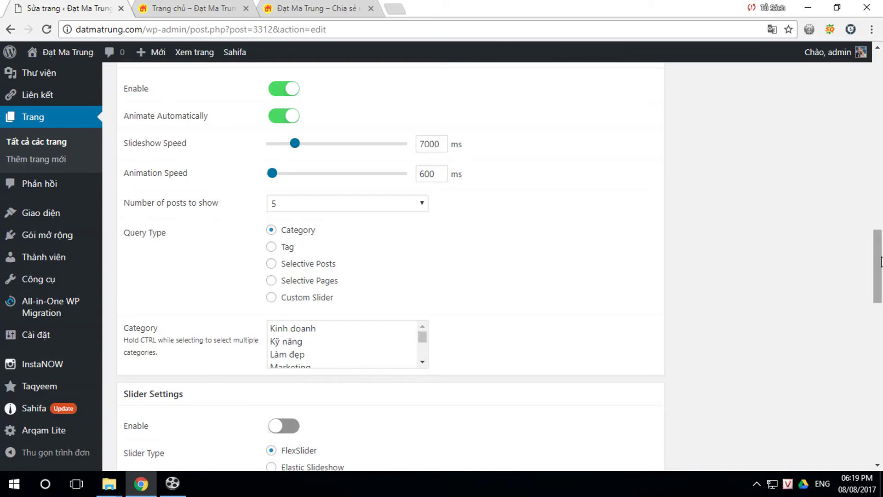
{"action": "scroll", "coordinate": [339, 358], "scroll_direction": "up", "scroll_amount": 3}
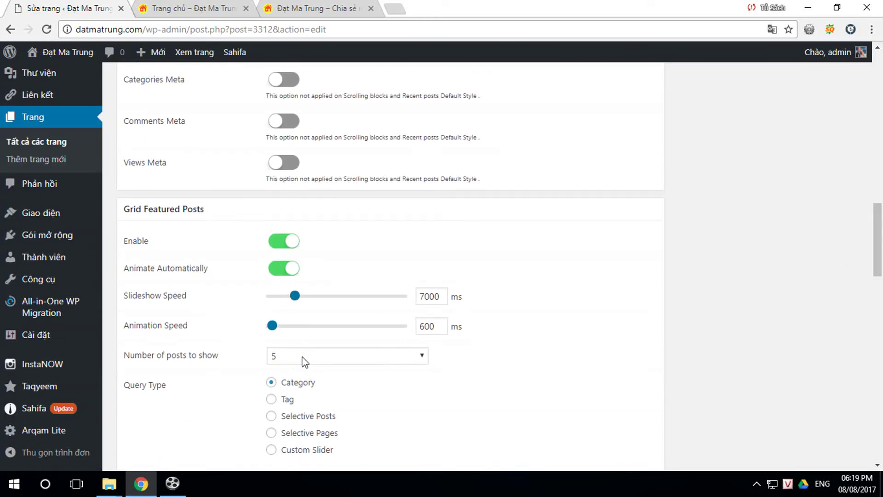
{"action": "left_click", "coordinate": [302, 357]}
{"action": "left_click", "coordinate": [287, 397]}
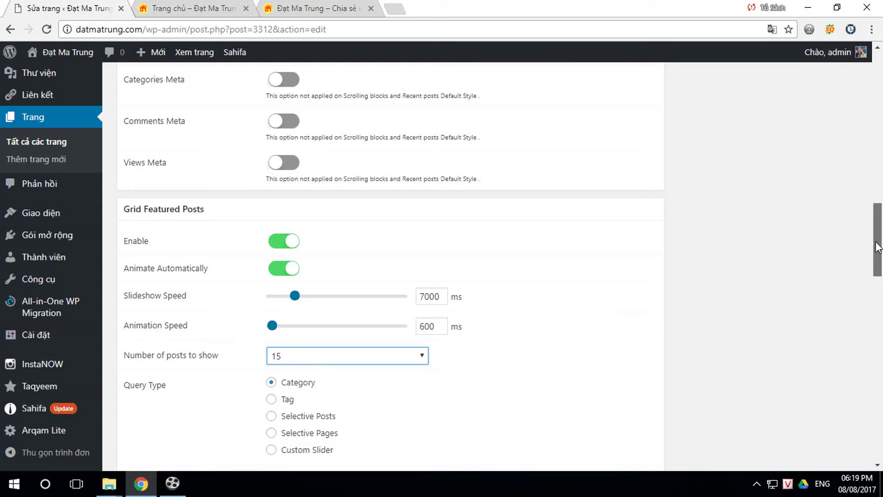
{"action": "scroll", "coordinate": [875, 250], "scroll_direction": "up", "scroll_amount": 15}
{"action": "left_click", "coordinate": [836, 290]}
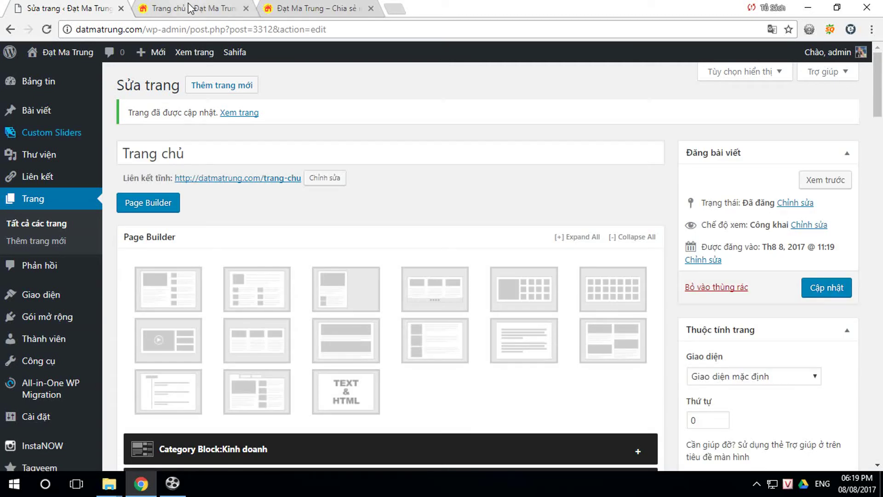
Step: Close the extra site tab, reload the published Trang chủ page and browse through the featured posts grid slides
{"action": "left_click", "coordinate": [194, 9]}
{"action": "left_click", "coordinate": [371, 8]}
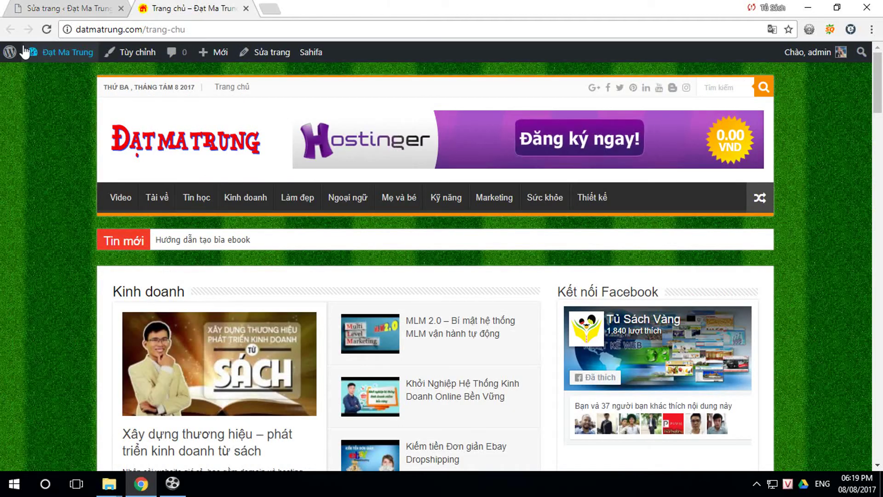
{"action": "left_click", "coordinate": [46, 29]}
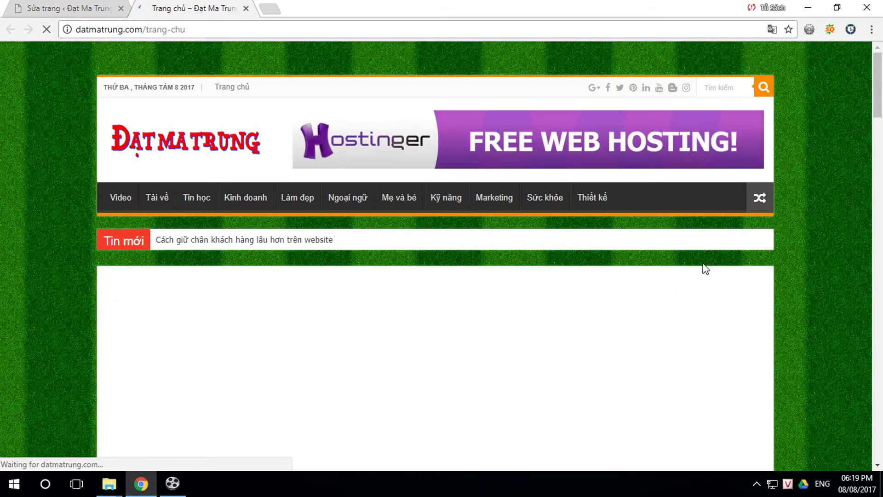
{"action": "scroll", "coordinate": [625, 281], "scroll_direction": "down", "scroll_amount": 6}
{"action": "scroll", "coordinate": [627, 275], "scroll_direction": "up", "scroll_amount": 4}
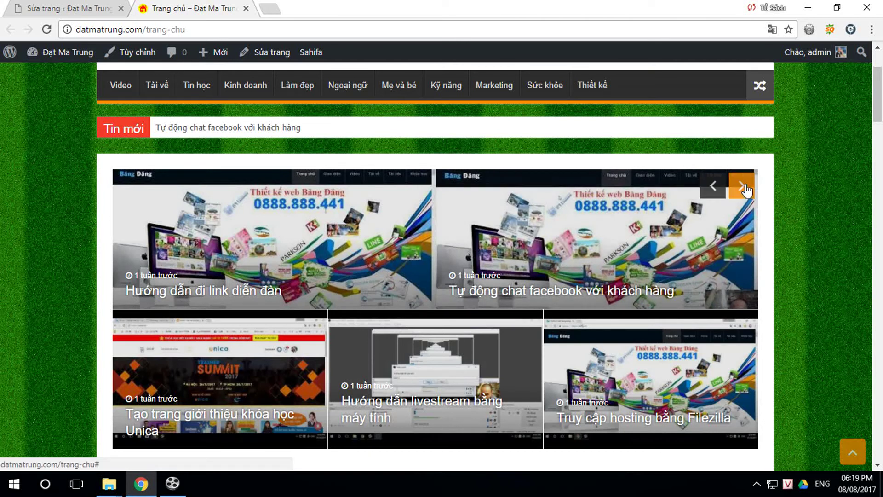
{"action": "left_click", "coordinate": [745, 185]}
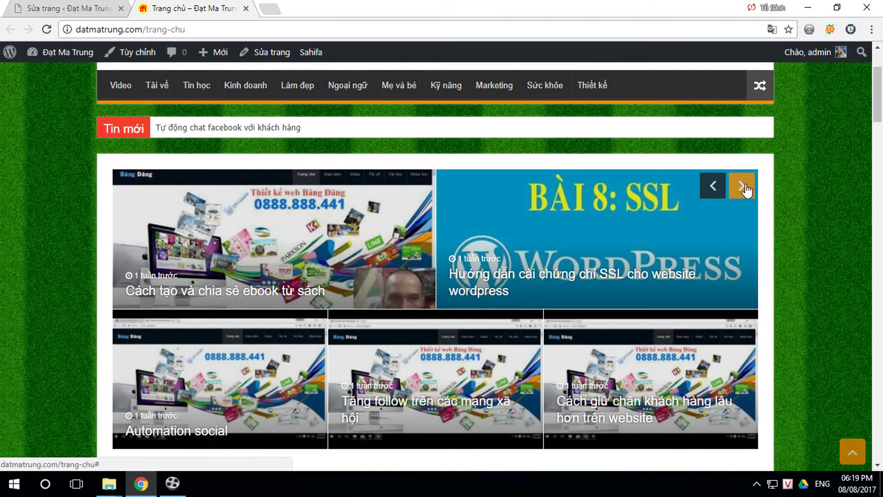
{"action": "left_click", "coordinate": [745, 185]}
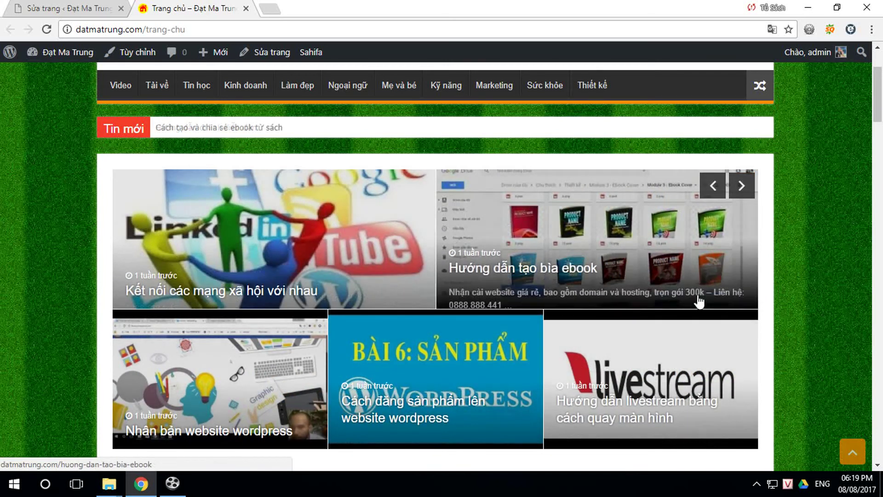
Step: Review the category blocks and the social sidebar boxes below the featured grid
{"action": "scroll", "coordinate": [676, 299], "scroll_direction": "down", "scroll_amount": 10}
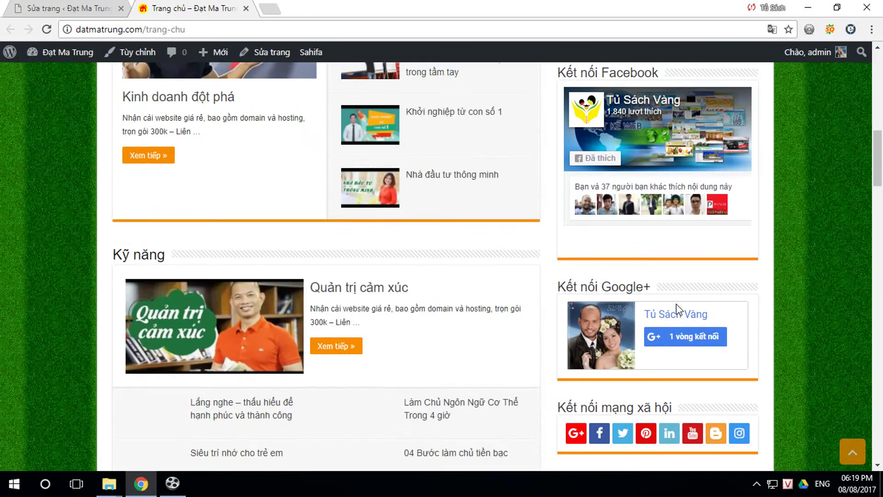
{"action": "scroll", "coordinate": [676, 304], "scroll_direction": "down", "scroll_amount": 5}
{"action": "scroll", "coordinate": [821, 324], "scroll_direction": "up", "scroll_amount": 8}
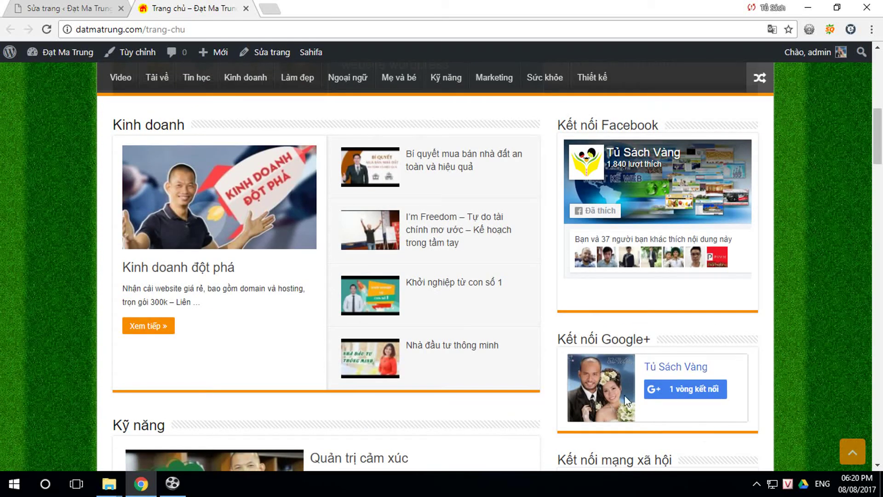
{"action": "scroll", "coordinate": [669, 147], "scroll_direction": "down", "scroll_amount": 3}
{"action": "scroll", "coordinate": [619, 186], "scroll_direction": "up", "scroll_amount": 1}
Step: Inspect the Facebook, Google+ page and Social Icons widget settings in the Primary Widget Area, then visit the site's front page
{"action": "mouse_move", "coordinate": [76, 59]}
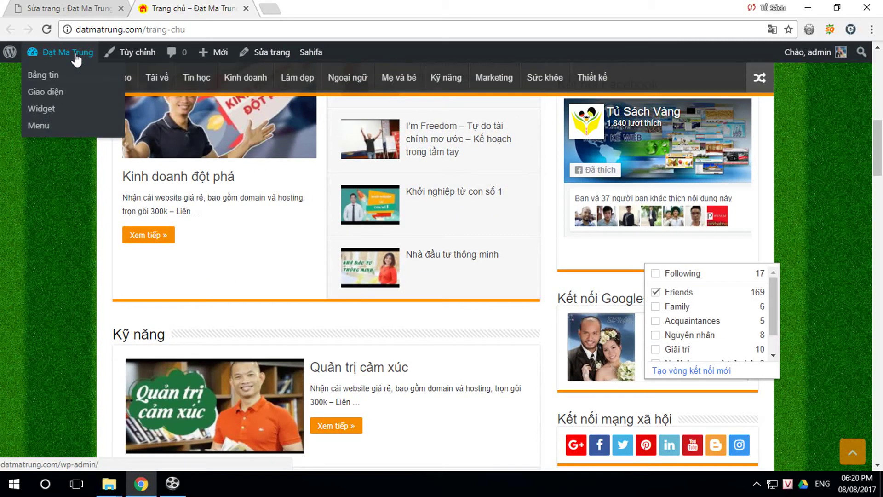
{"action": "left_click", "coordinate": [41, 110]}
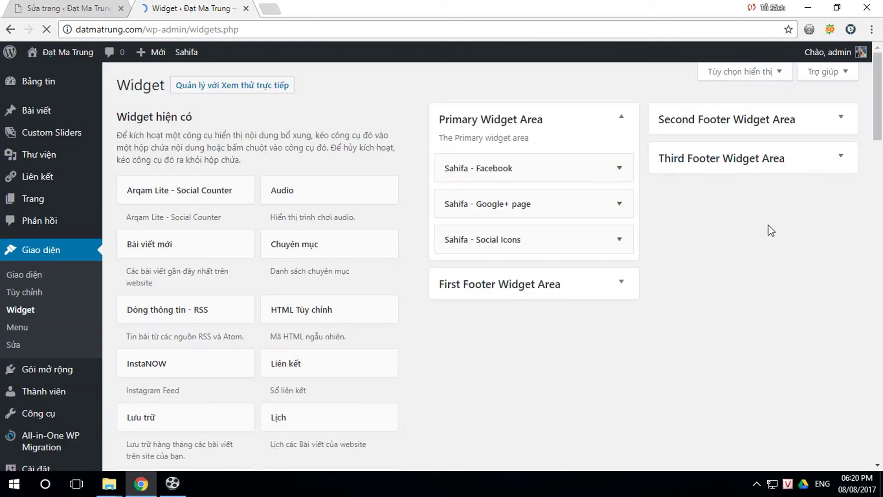
{"action": "left_click", "coordinate": [619, 168]}
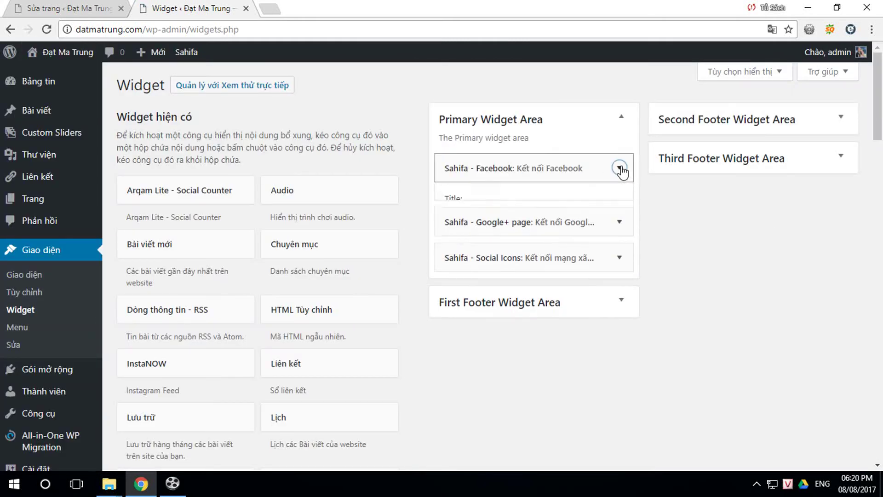
{"action": "left_click_drag", "start_coordinate": [609, 253], "coordinate": [457, 250]}
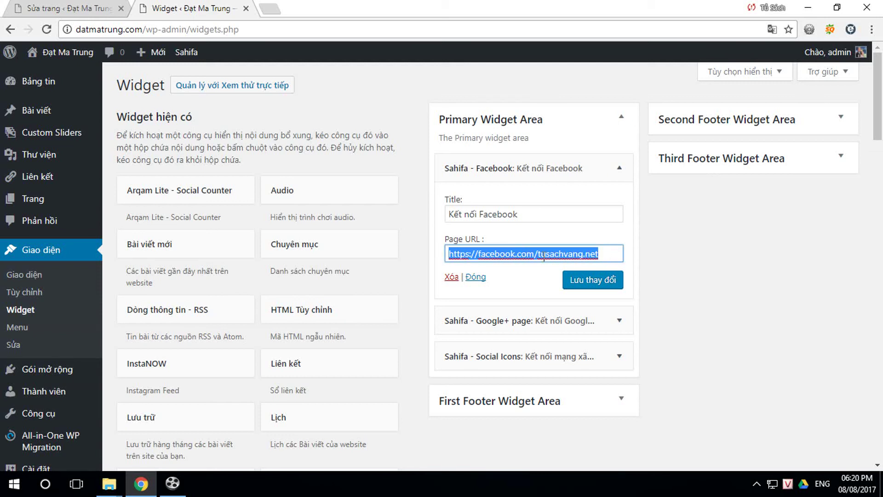
{"action": "left_click", "coordinate": [619, 320]}
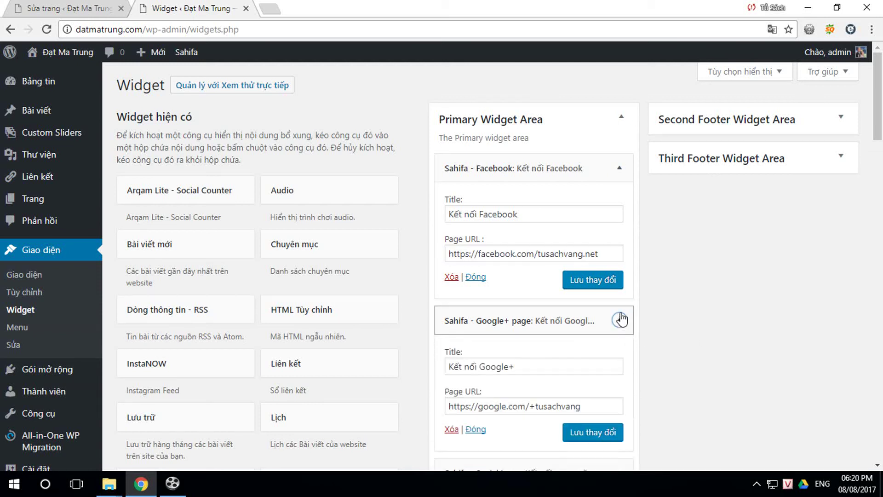
{"action": "scroll", "coordinate": [615, 329], "scroll_direction": "down", "scroll_amount": 1}
{"action": "left_click_drag", "start_coordinate": [596, 367], "coordinate": [434, 366]}
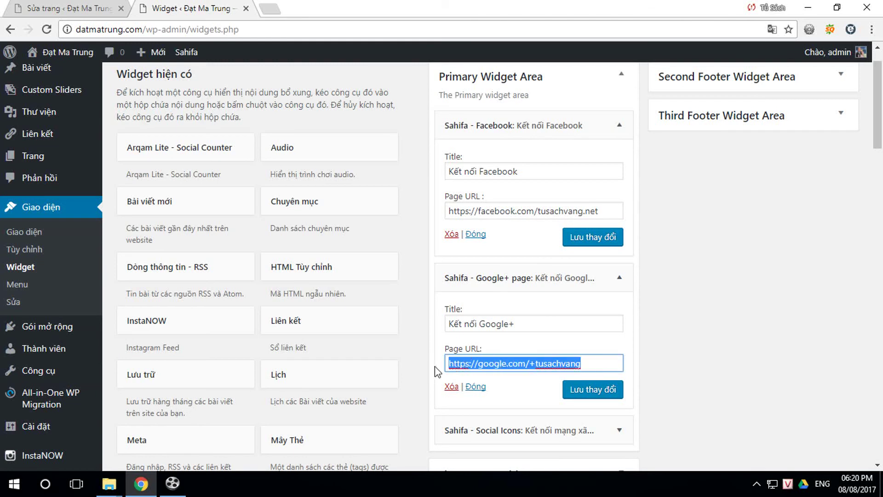
{"action": "scroll", "coordinate": [619, 373], "scroll_direction": "down", "scroll_amount": 1}
{"action": "left_click", "coordinate": [619, 365]}
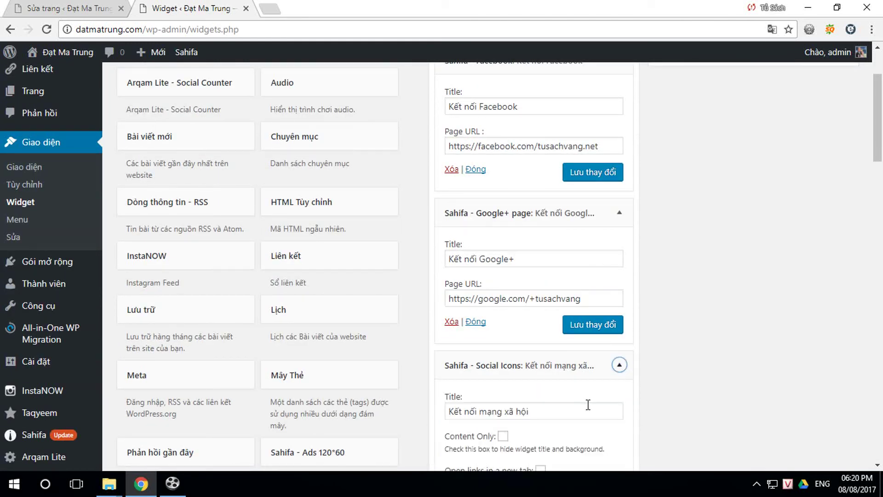
{"action": "scroll", "coordinate": [582, 387], "scroll_direction": "down", "scroll_amount": 1}
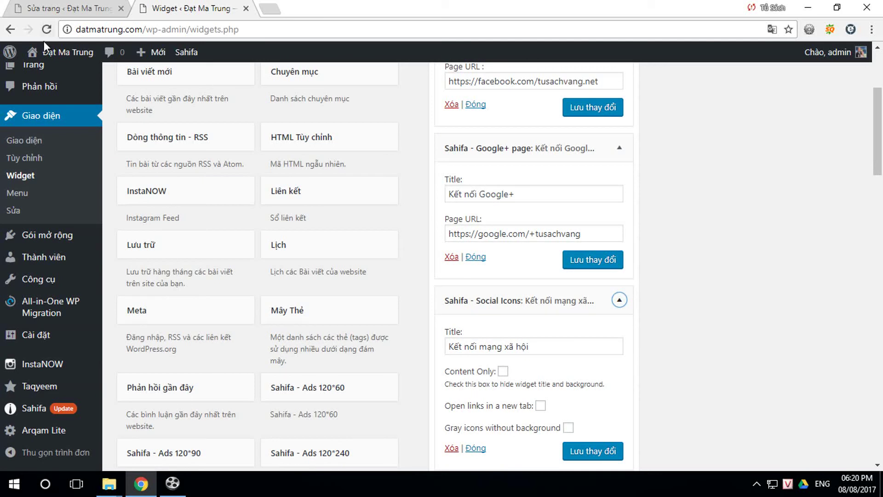
{"action": "left_click", "coordinate": [78, 60]}
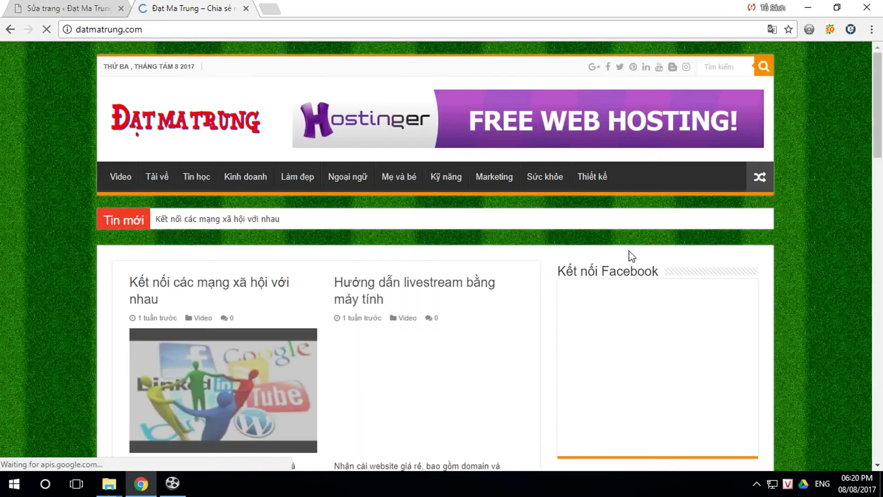
Step: In the Reading settings (Đọc), make the front page a static page with Trang chủ as the main page and save
{"action": "left_click", "coordinate": [87, 9]}
{"action": "scroll", "coordinate": [28, 272], "scroll_direction": "down", "scroll_amount": 3}
{"action": "mouse_move", "coordinate": [45, 342]}
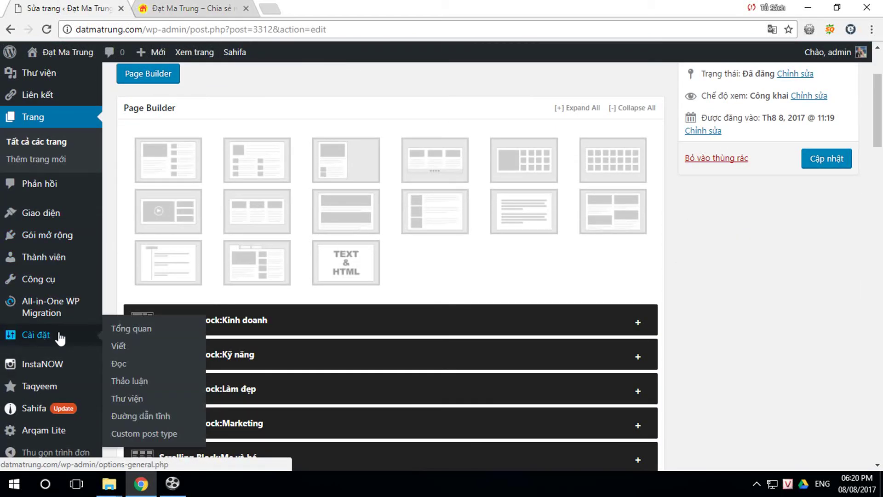
{"action": "left_click", "coordinate": [119, 363]}
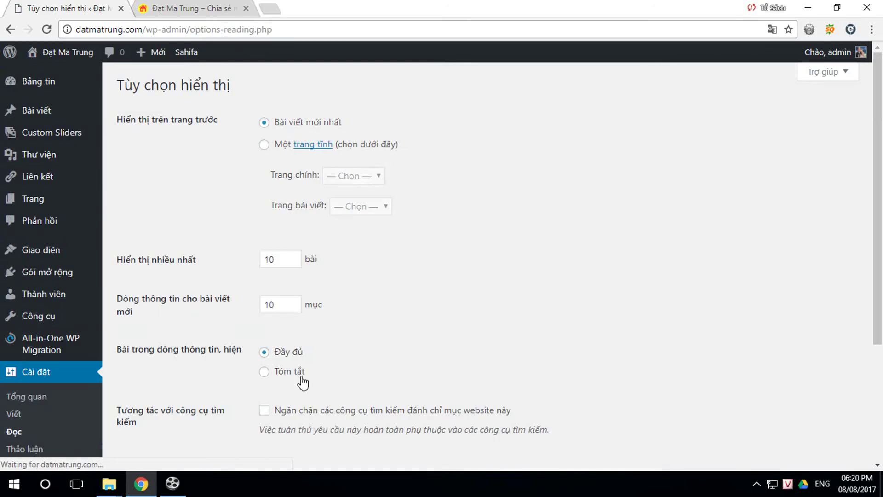
{"action": "left_click", "coordinate": [264, 145]}
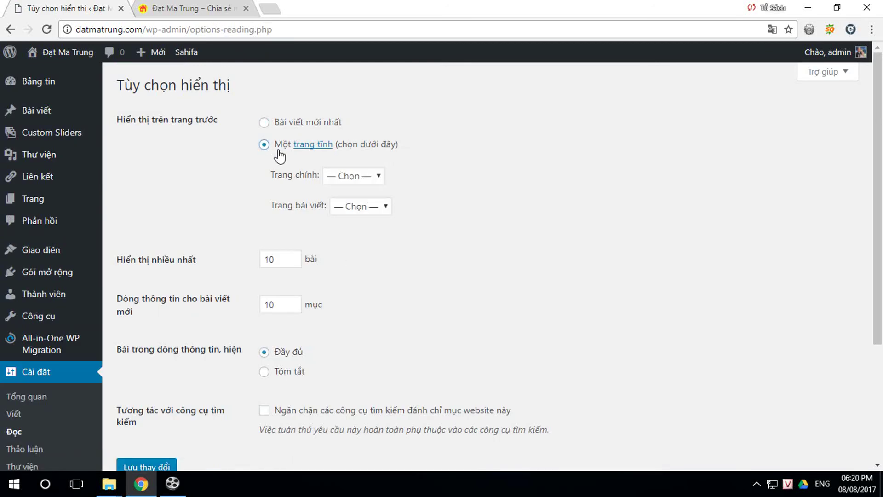
{"action": "left_click", "coordinate": [379, 178]}
{"action": "left_click", "coordinate": [361, 203]}
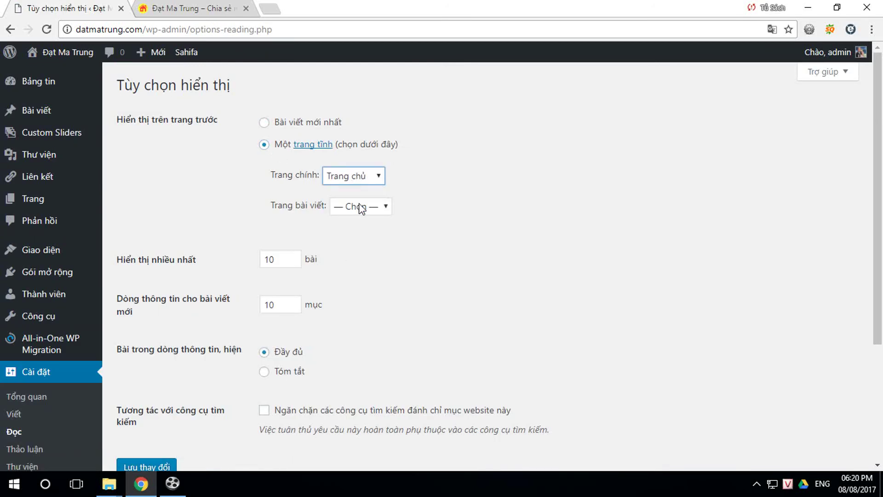
{"action": "scroll", "coordinate": [276, 266], "scroll_direction": "down", "scroll_amount": 2}
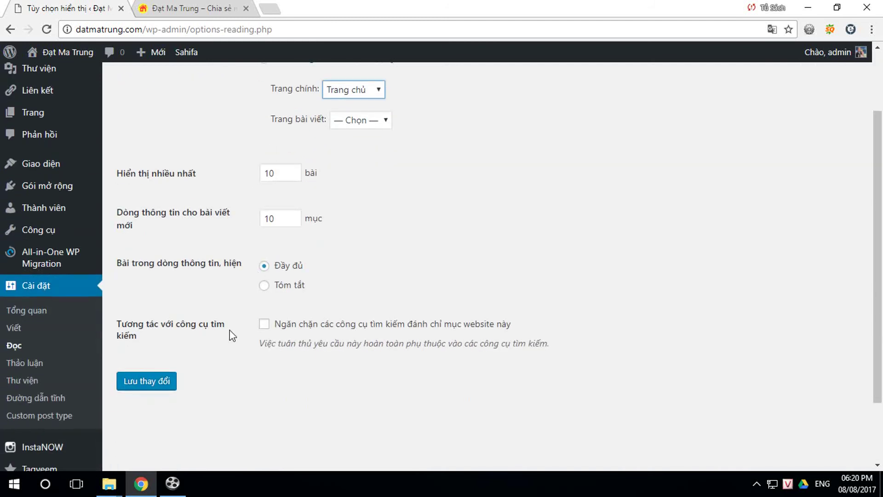
{"action": "left_click", "coordinate": [144, 382]}
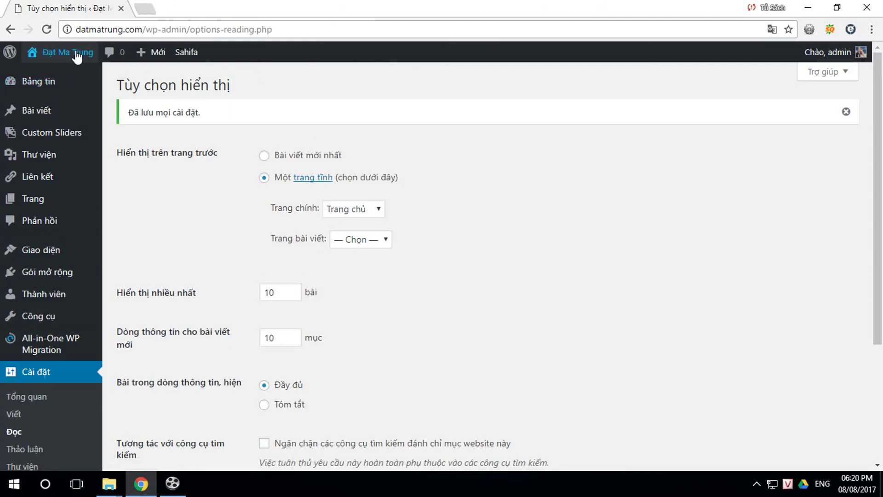
Step: Visit and reload the site's front page, and review its featured grid, category blocks and sidebar
{"action": "left_click", "coordinate": [76, 53]}
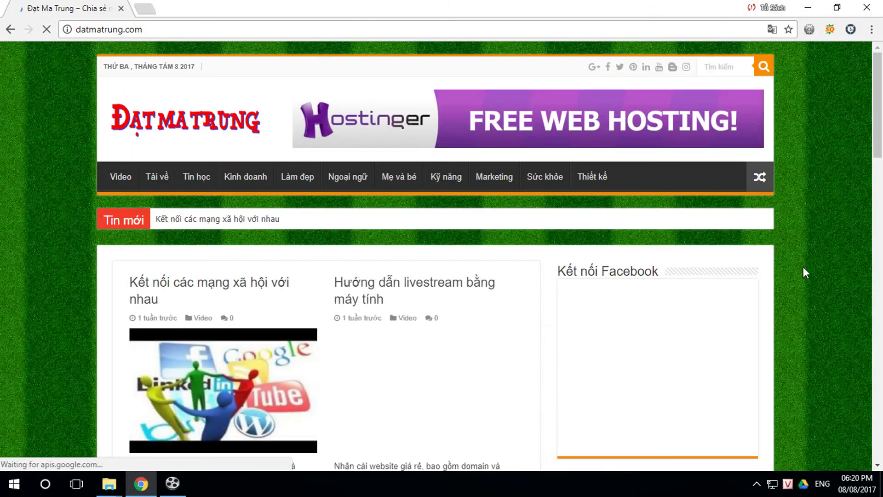
{"action": "left_click", "coordinate": [47, 29]}
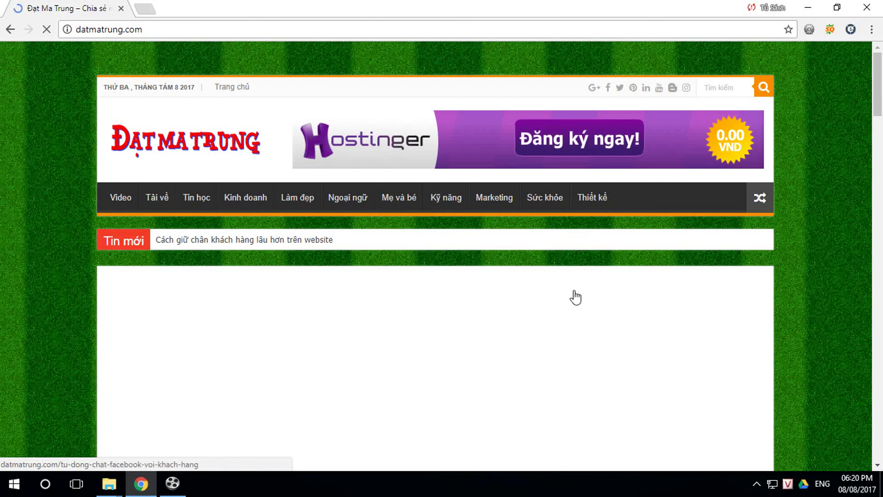
{"action": "scroll", "coordinate": [578, 294], "scroll_direction": "down", "scroll_amount": 2}
{"action": "scroll", "coordinate": [659, 304], "scroll_direction": "down", "scroll_amount": 12}
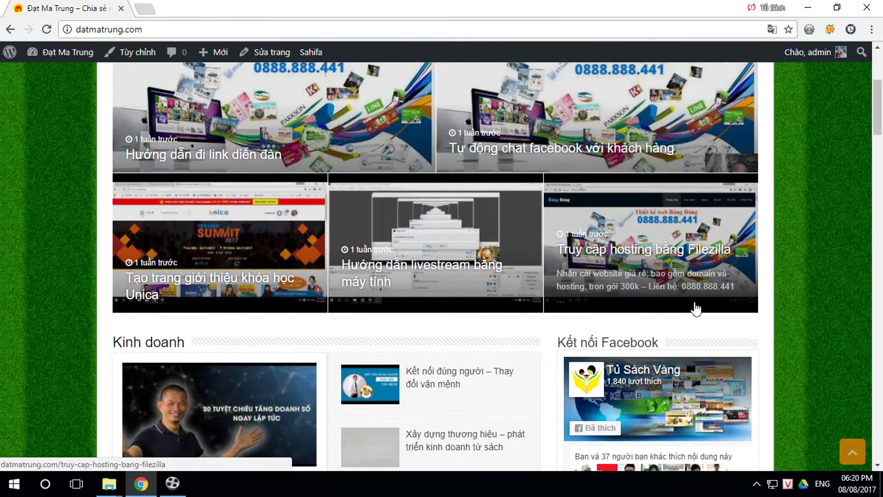
{"action": "scroll", "coordinate": [708, 303], "scroll_direction": "down", "scroll_amount": 4}
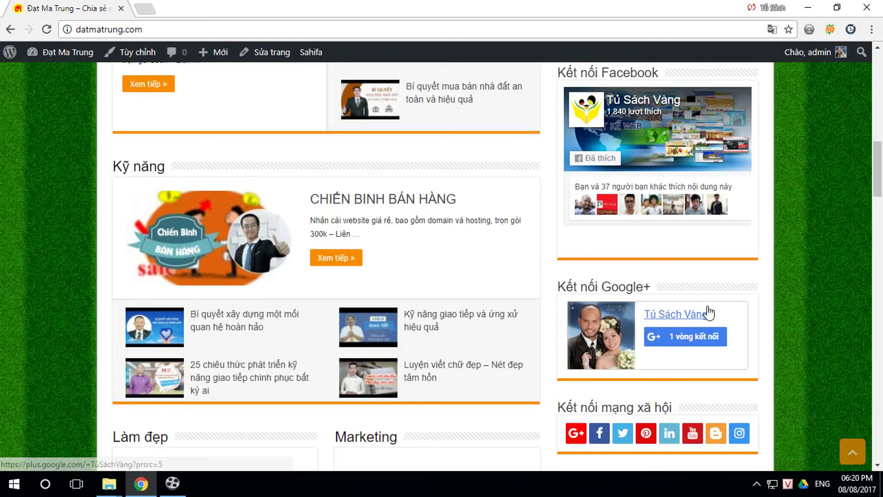
{"action": "scroll", "coordinate": [699, 315], "scroll_direction": "down", "scroll_amount": 2}
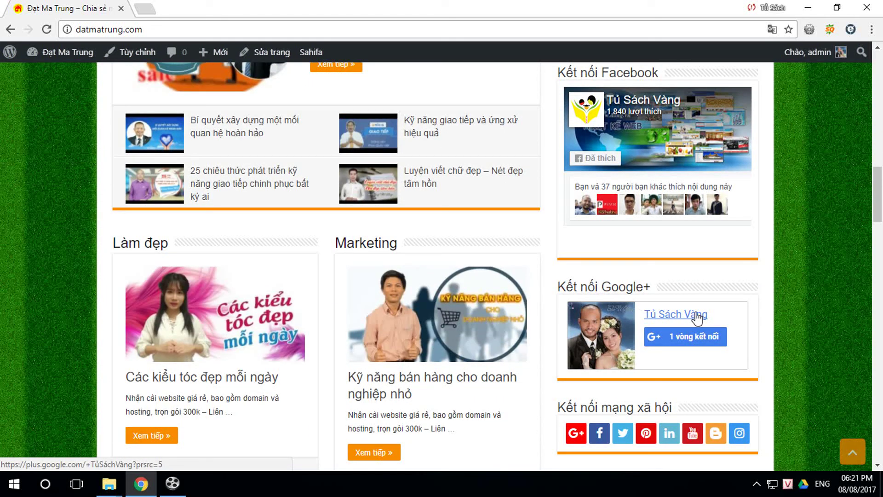
{"action": "scroll", "coordinate": [741, 276], "scroll_direction": "down", "scroll_amount": 18}
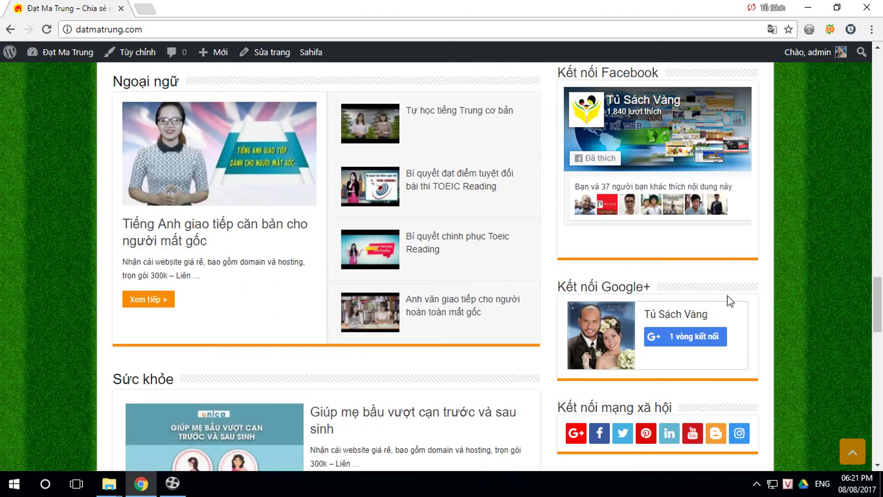